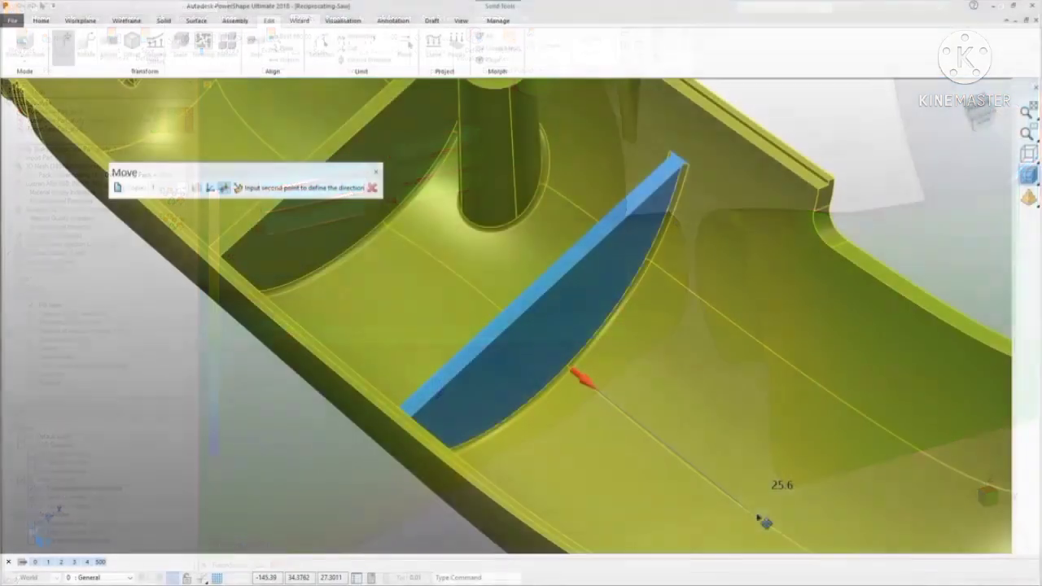
# - Pick the move's second point to fix the blue slab's direction and distance
pyautogui.click(764, 521)
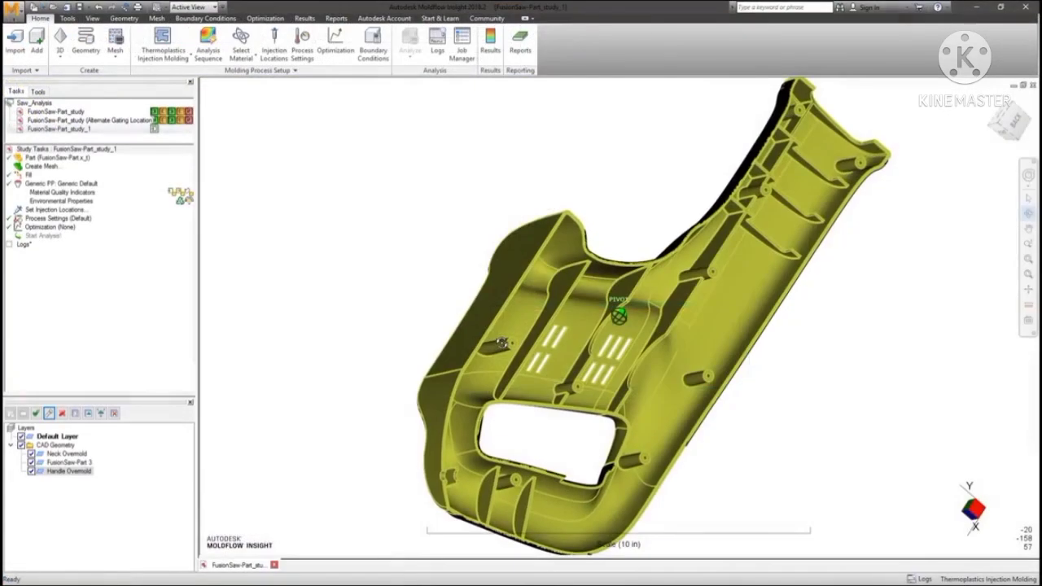
# - Hide the black overmold parts and set the saw part's overmolding component to 2nd shot
pyautogui.moveTo(798, 268); pyautogui.dragTo(906, 163, button='middle')
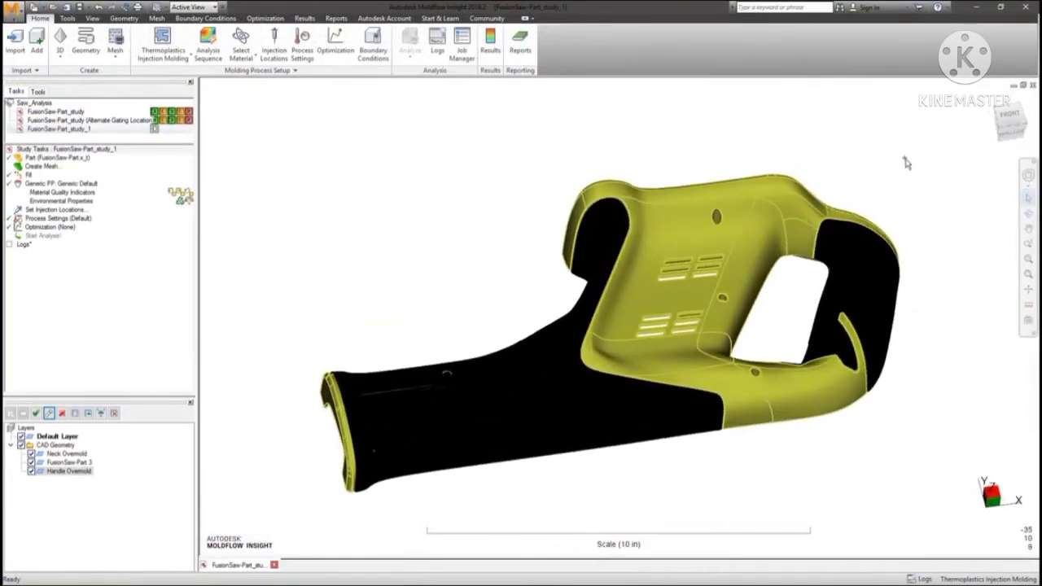
pyautogui.click(31, 470)
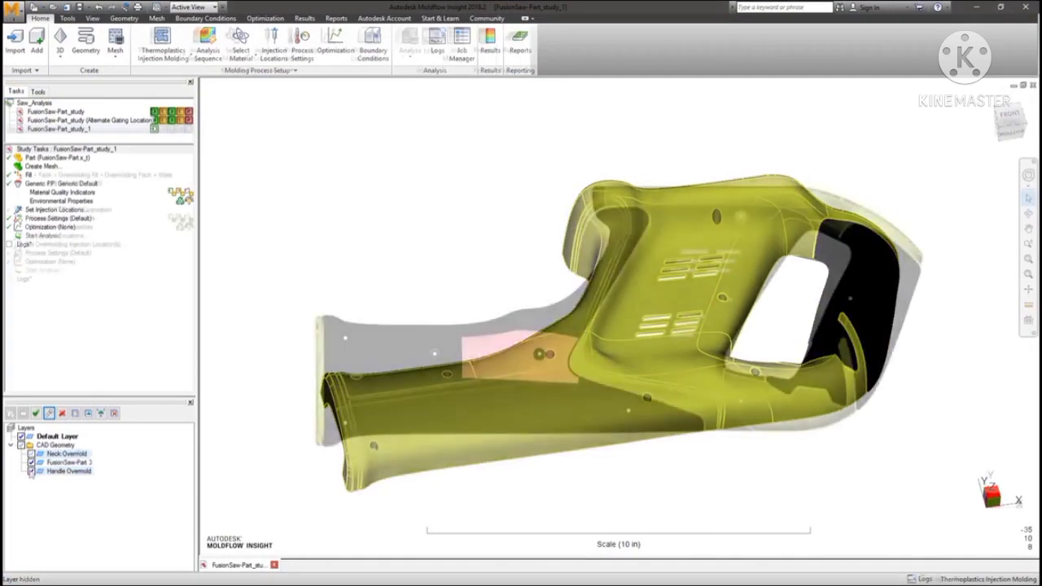
pyautogui.rightClick(472, 103)
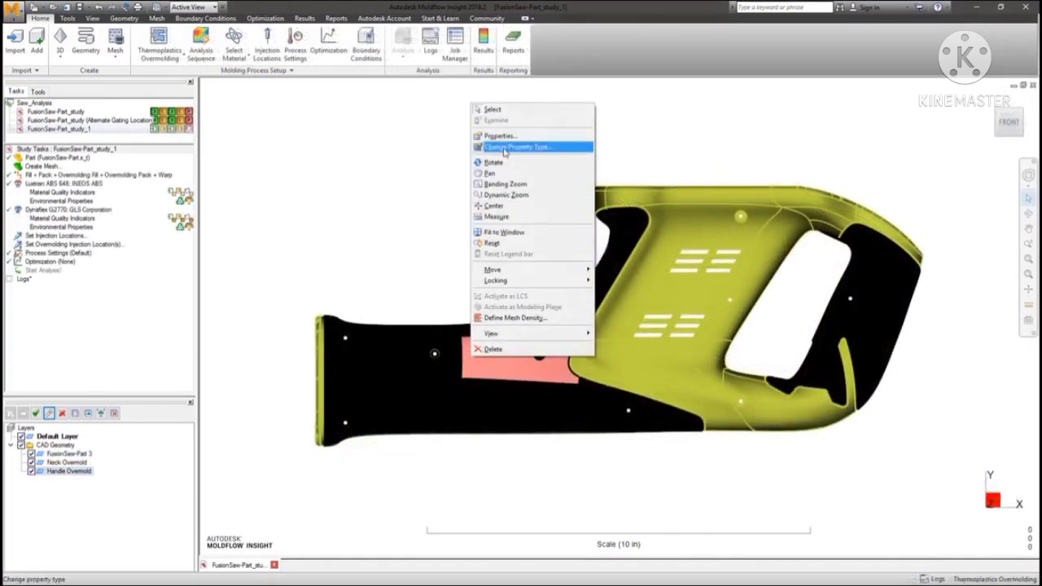
pyautogui.click(506, 145)
pyautogui.click(457, 248)
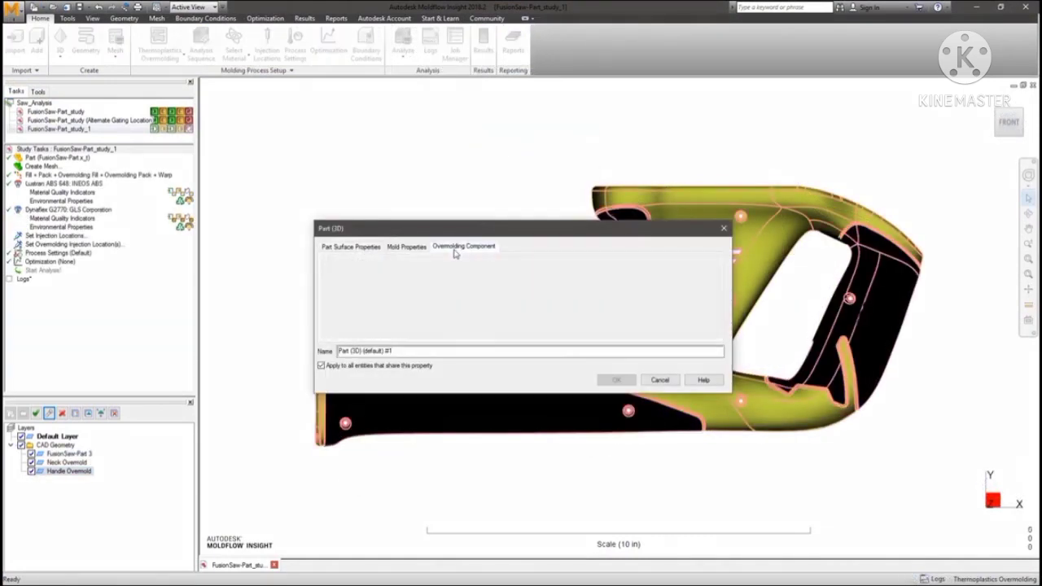
pyautogui.click(399, 260)
pyautogui.click(394, 280)
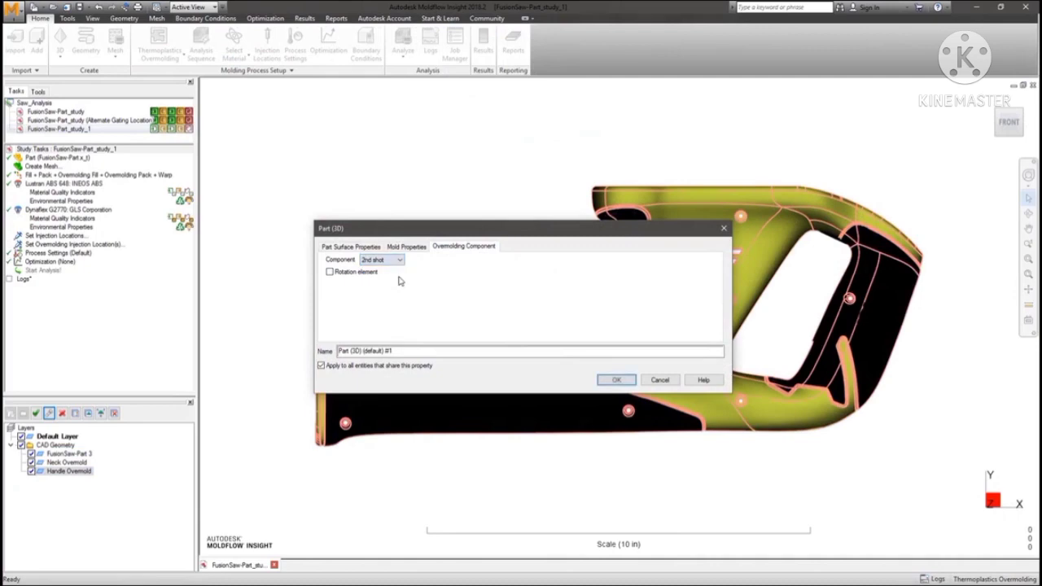
pyautogui.click(612, 380)
# - Set the handle part's overmolding component to 1st shot
pyautogui.rightClick(874, 330)
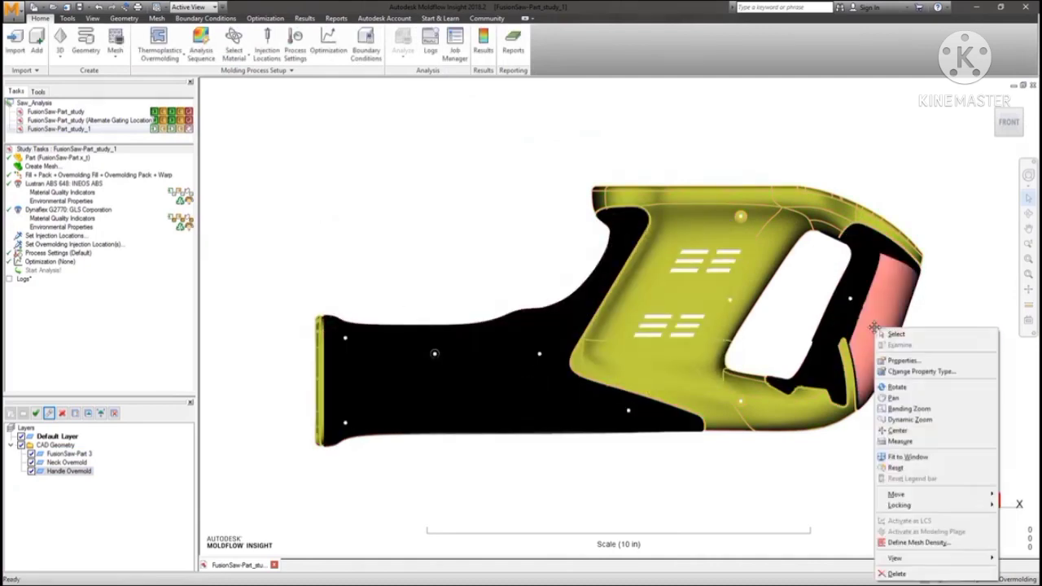
pyautogui.click(895, 362)
pyautogui.click(463, 246)
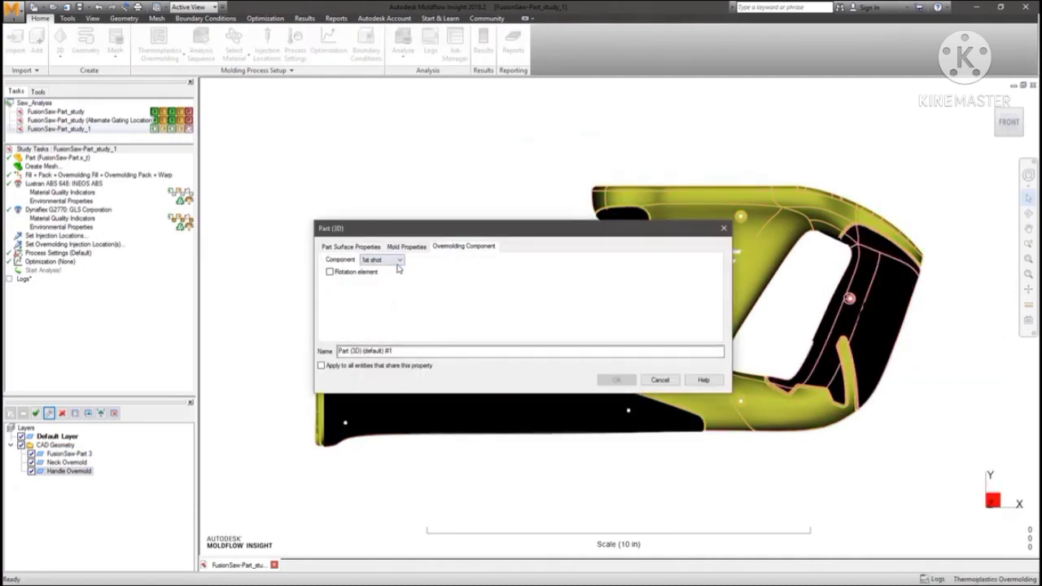
pyautogui.click(398, 260)
pyautogui.click(394, 276)
pyautogui.click(351, 245)
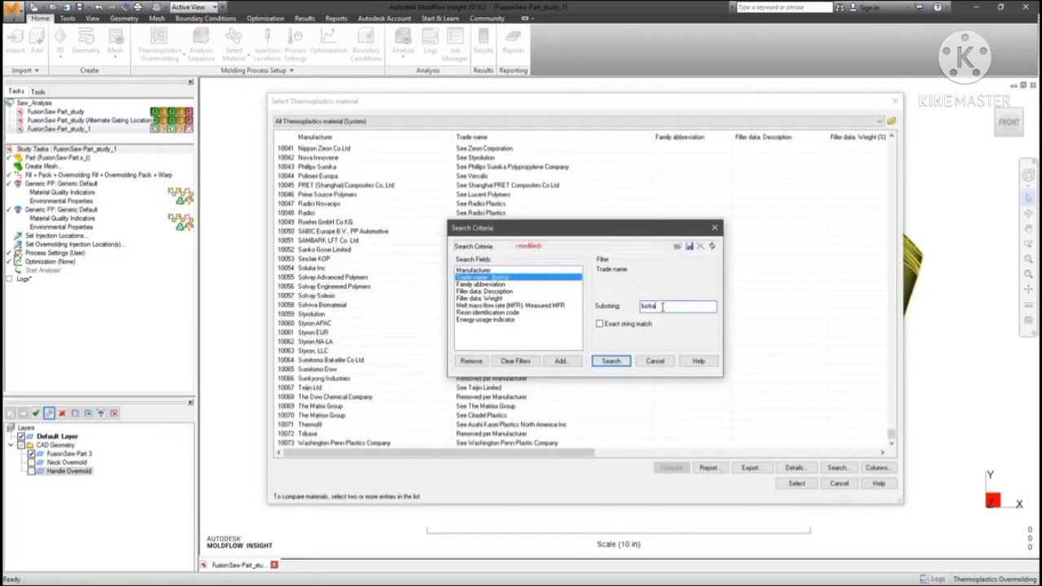
# - Search trade names for Lustran and open the details of Lustran ABS 648
pyautogui.press('Return')
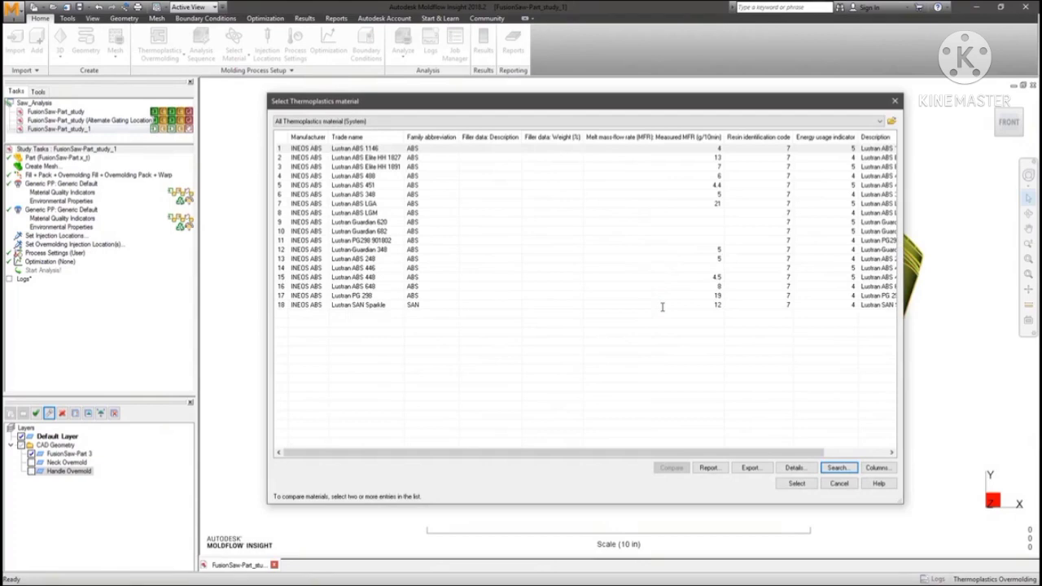
pyautogui.click(391, 288)
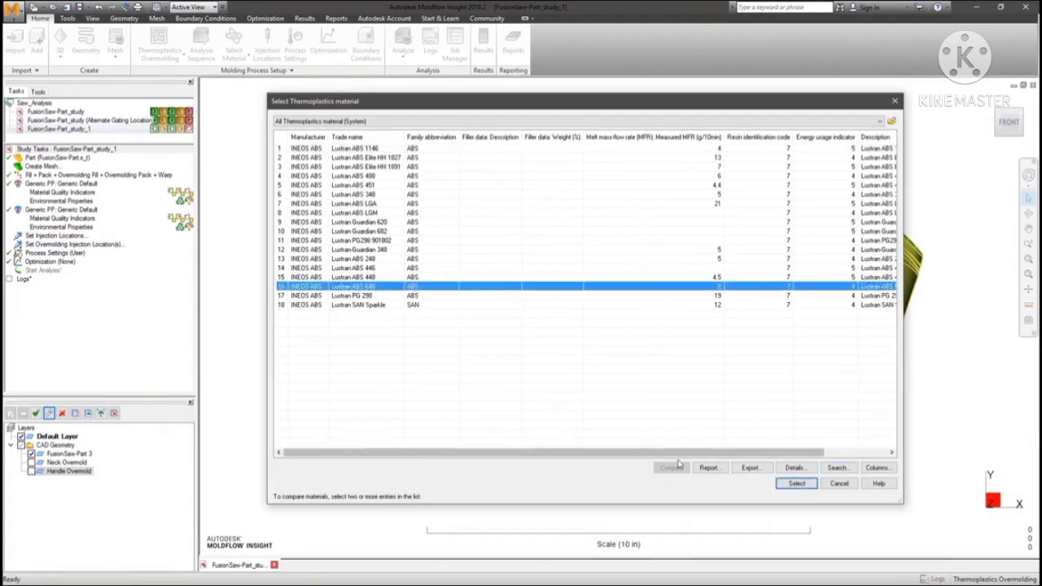
pyautogui.click(794, 469)
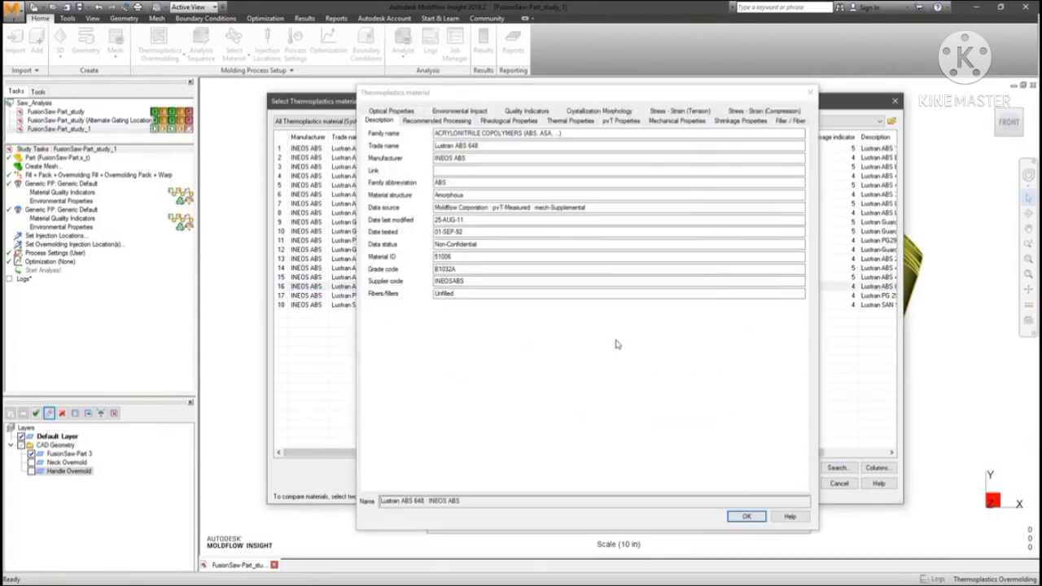
# - Review Lustran ABS 648's processing temperatures, rheological and thermal properties, then open Filling control options
pyautogui.click(422, 122)
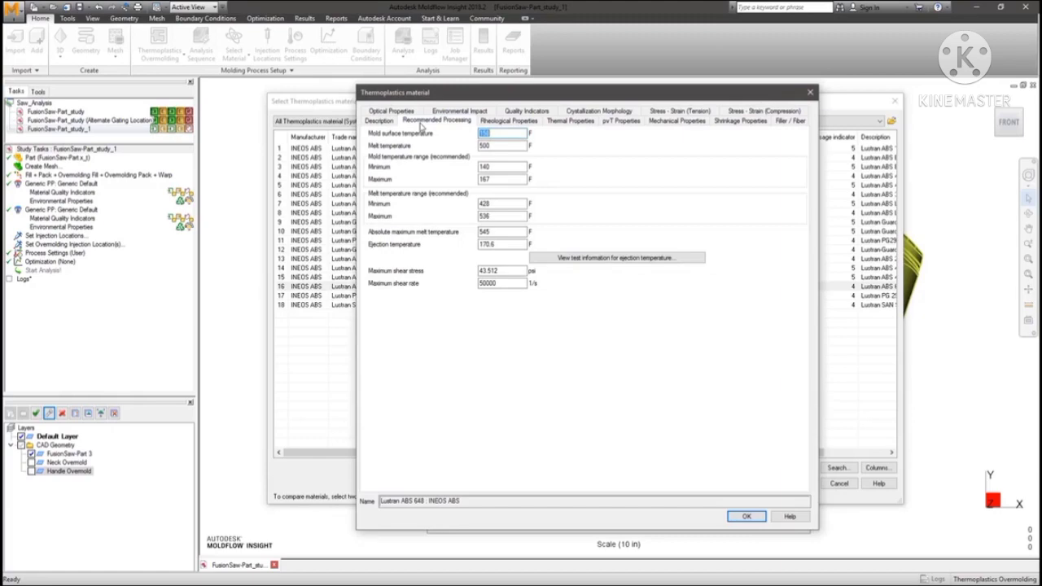
pyautogui.click(533, 122)
pyautogui.click(588, 124)
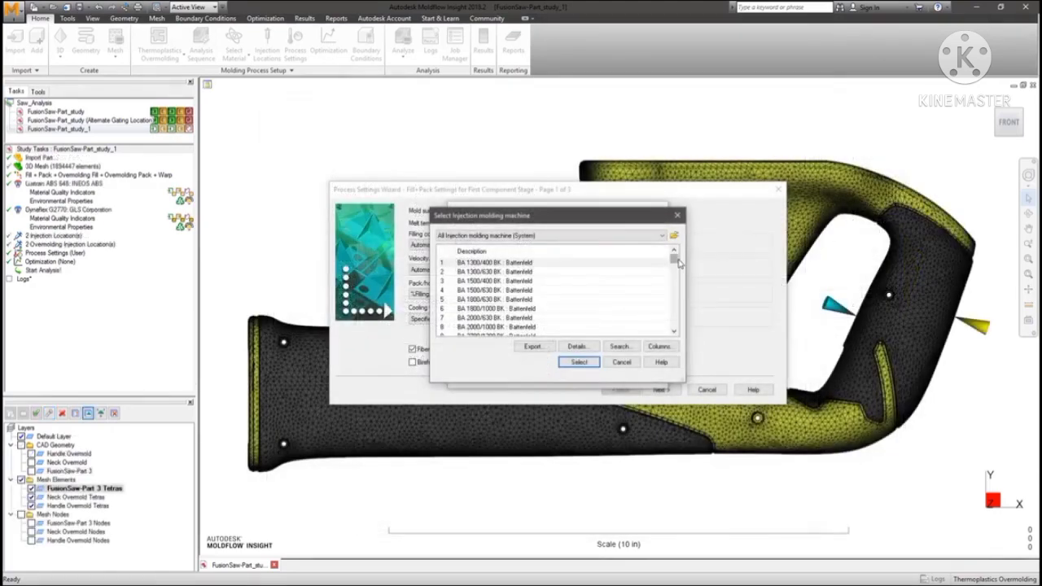
pyautogui.moveTo(679, 261); pyautogui.dragTo(677, 277)
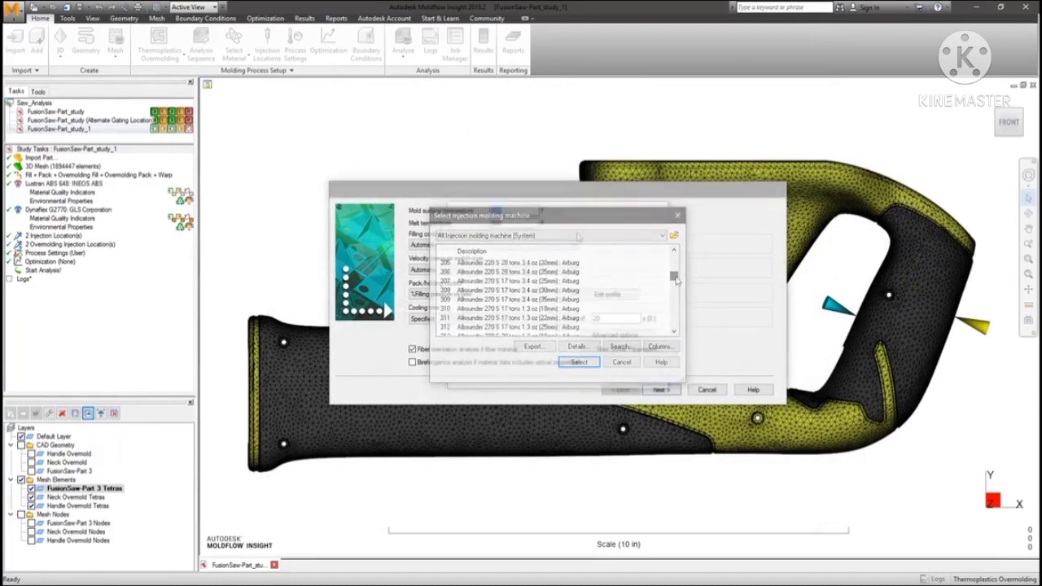
pyautogui.click(573, 245)
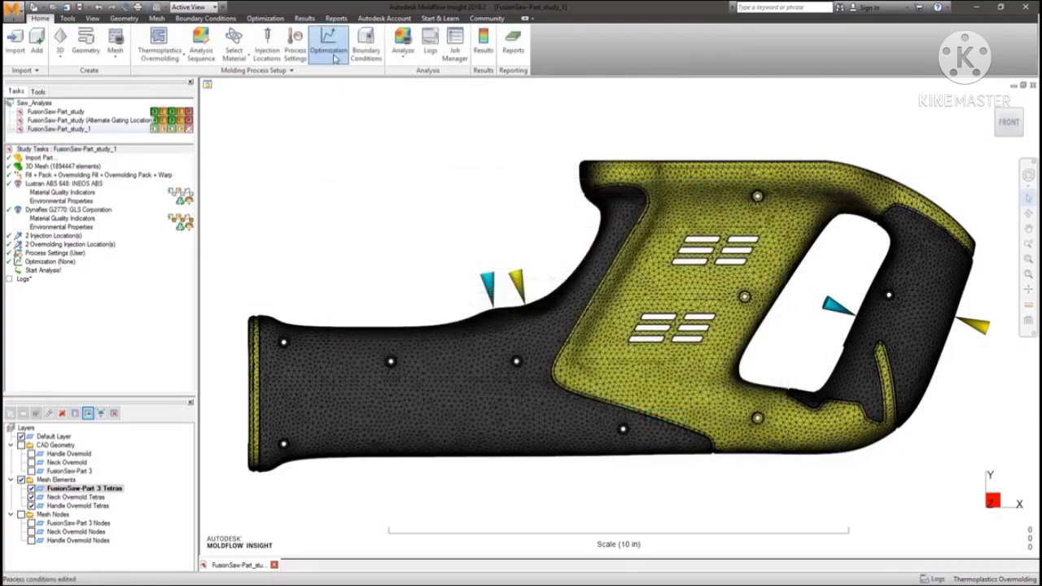
# - Open the optimization method settings for the overmolding analysis
pyautogui.click(333, 57)
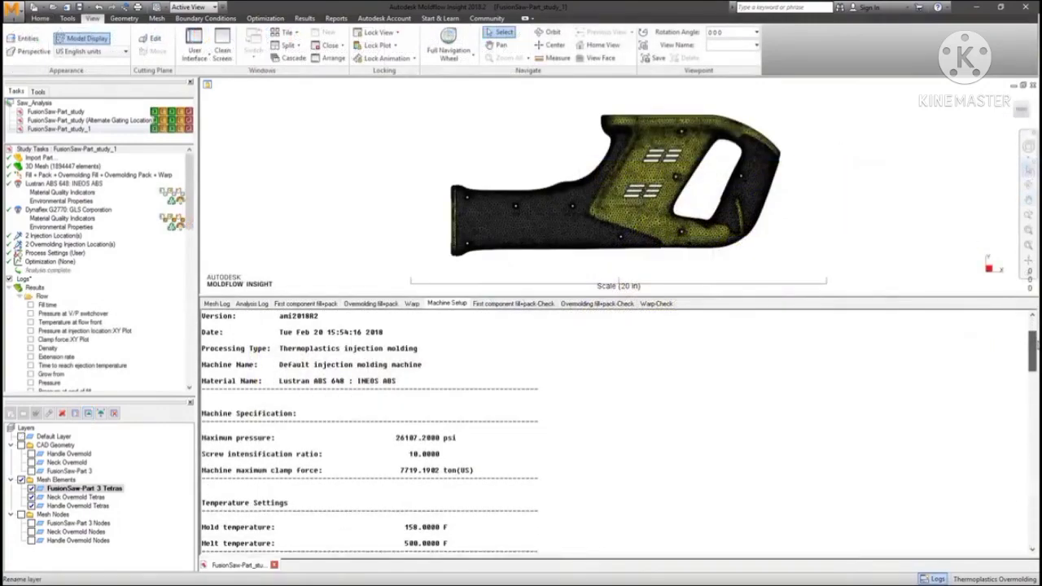
# - Zoom in on the air trap and rotate both gating studies to a side view
pyautogui.scroll(-2, 619, 431)
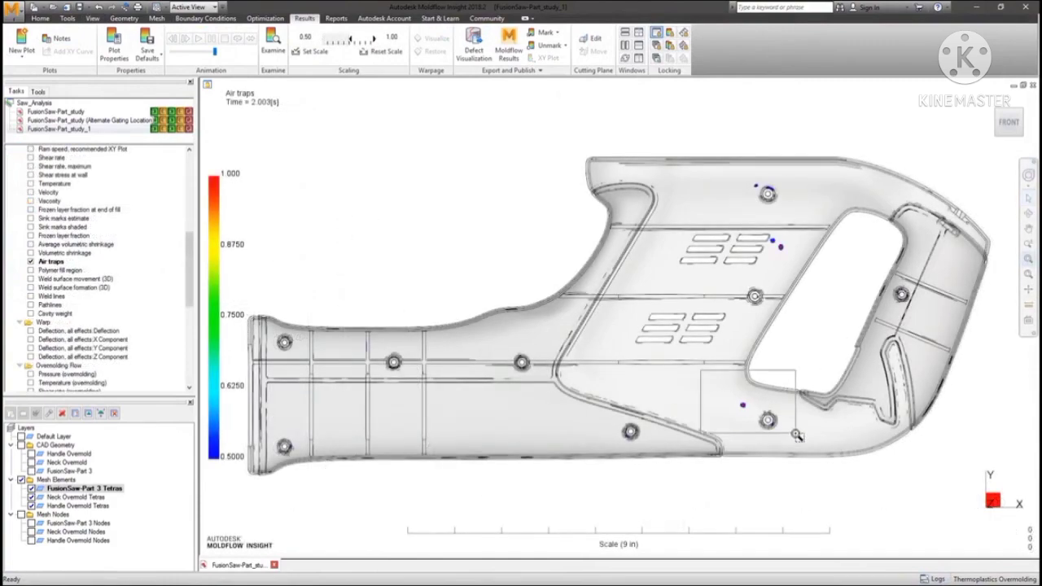
pyautogui.moveTo(796, 436); pyautogui.dragTo(796, 436)
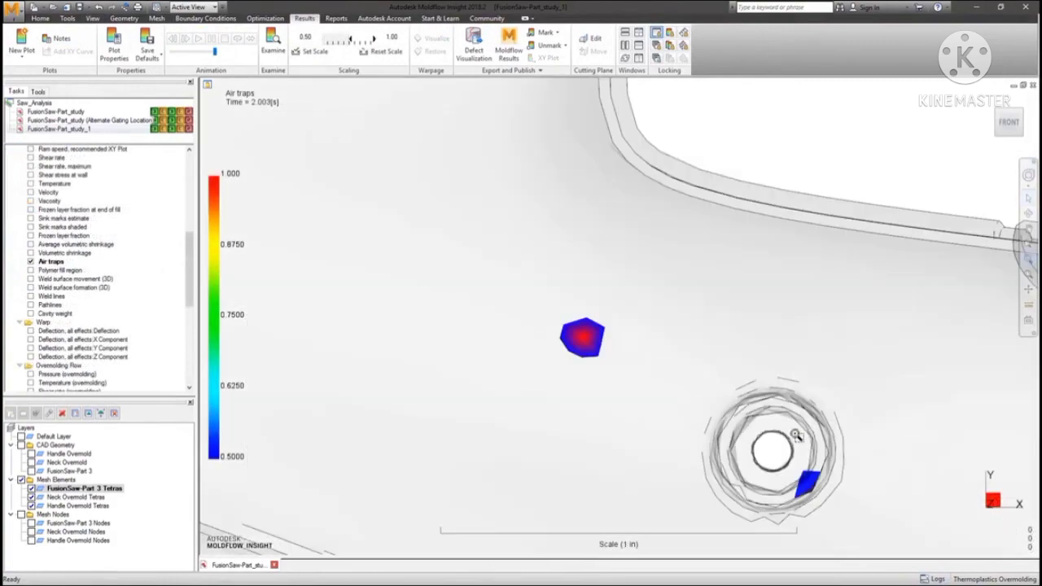
pyautogui.moveTo(732, 407); pyautogui.dragTo(661, 377, button='middle')
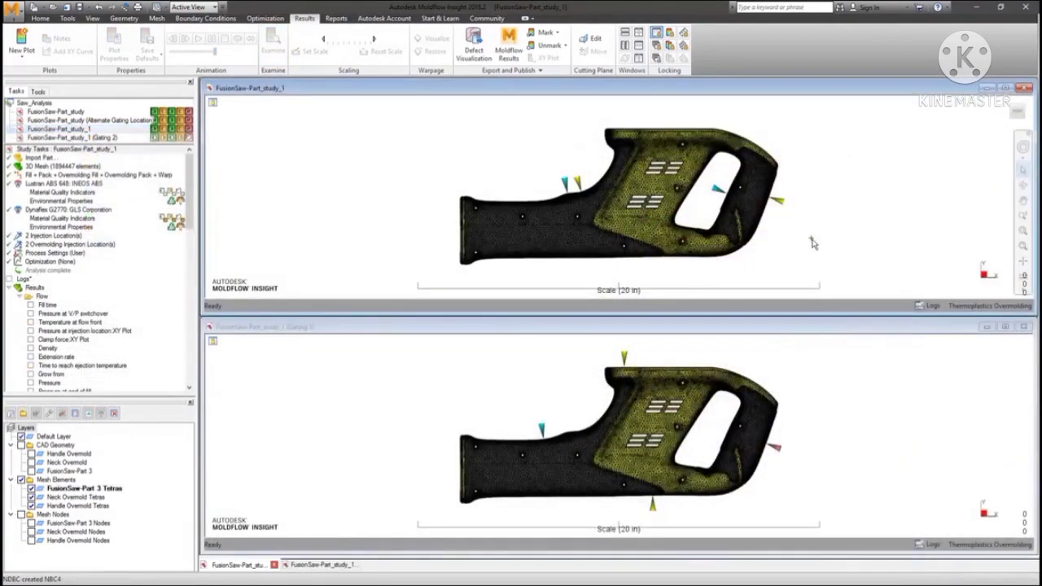
pyautogui.moveTo(781, 212); pyautogui.dragTo(811, 179, button='middle')
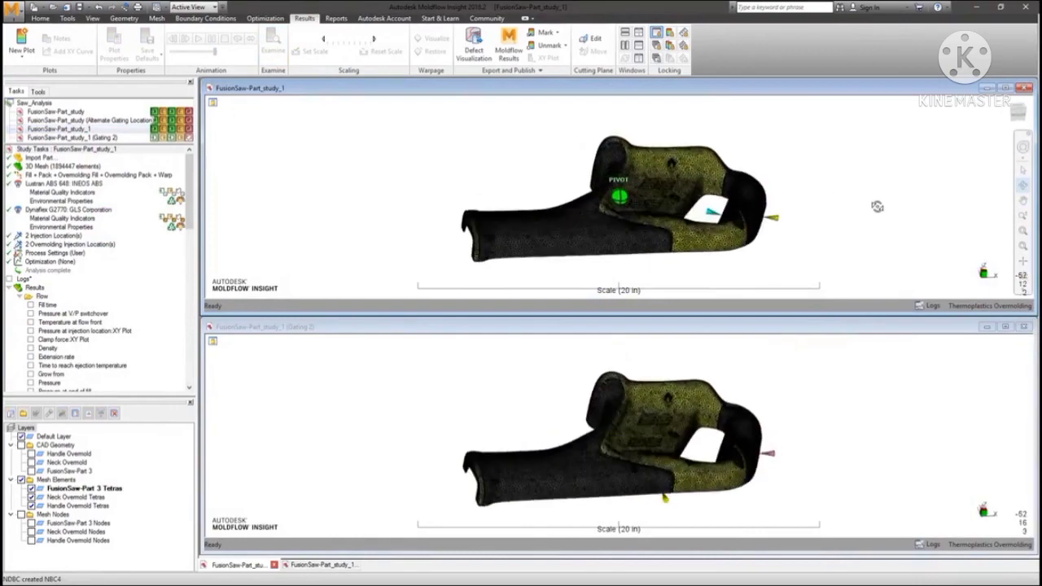
pyautogui.moveTo(877, 206); pyautogui.dragTo(902, 213, button='middle')
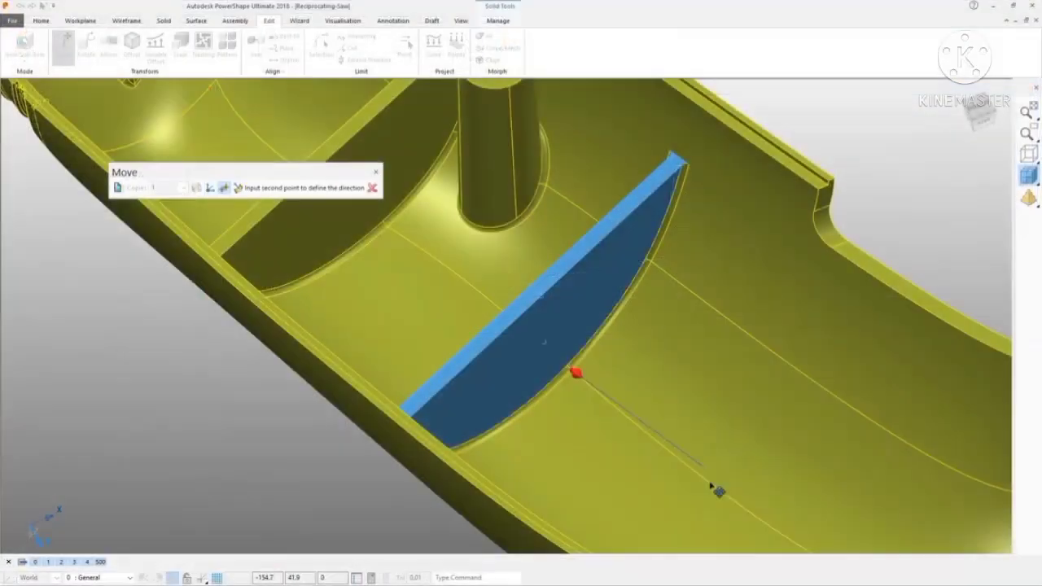
# - Pick the second point to place the blue slab at its new position
pyautogui.click(757, 517)
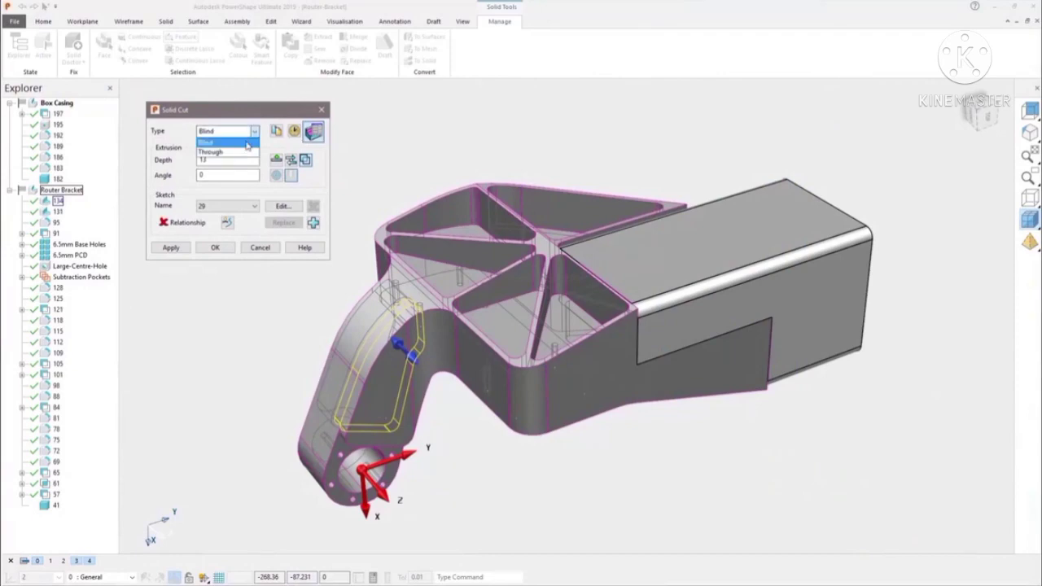
# - Apply a Through solid cut to the bracket arm and view it from below
pyautogui.click(246, 151)
pyautogui.click(203, 245)
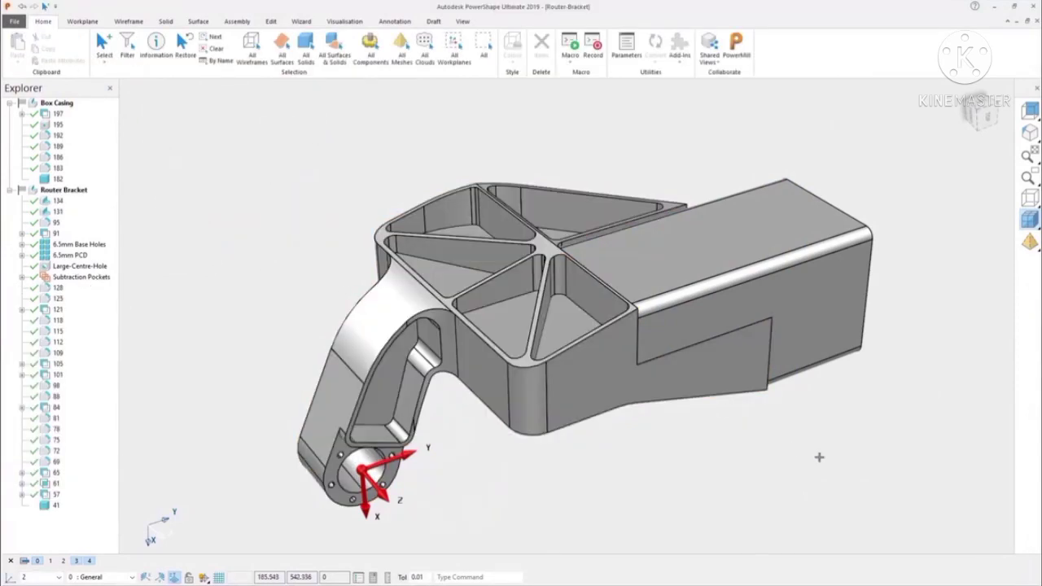
pyautogui.moveTo(869, 471)
pyautogui.mouseDown(button='middle')
pyautogui.moveTo(139, 135)
pyautogui.moveTo(854, 486)
pyautogui.mouseUp(button='middle')
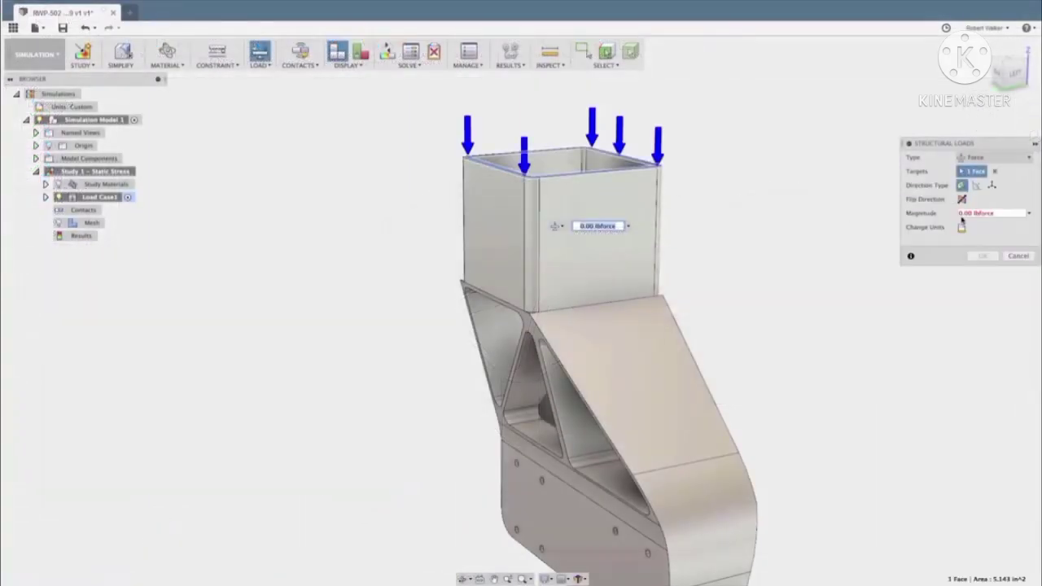
# - Apply a 1500 lbforce load by angle and a 75 load on the cylinder end face
pyautogui.write('1500')
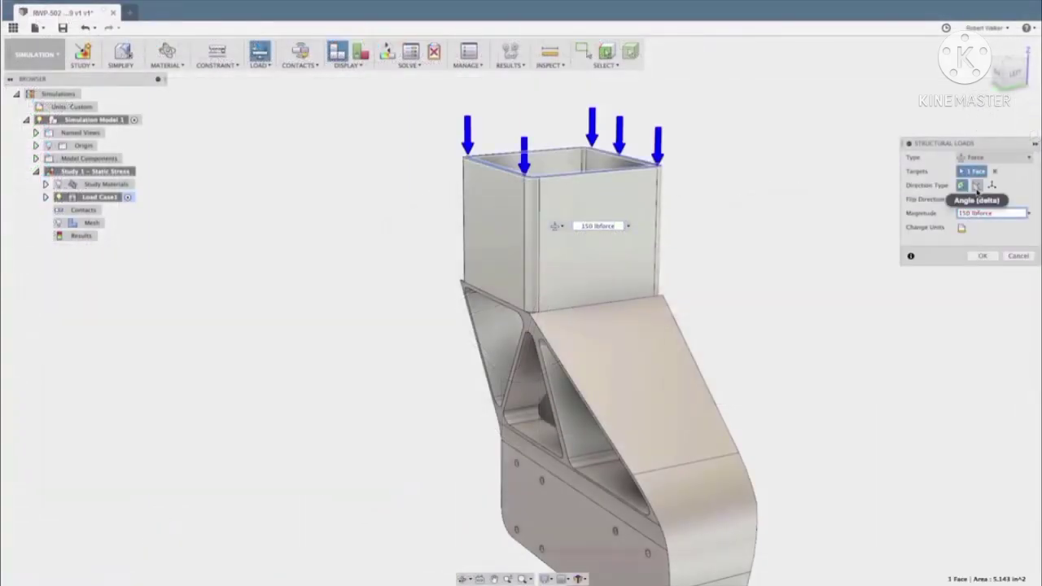
pyautogui.click(977, 184)
pyautogui.click(982, 325)
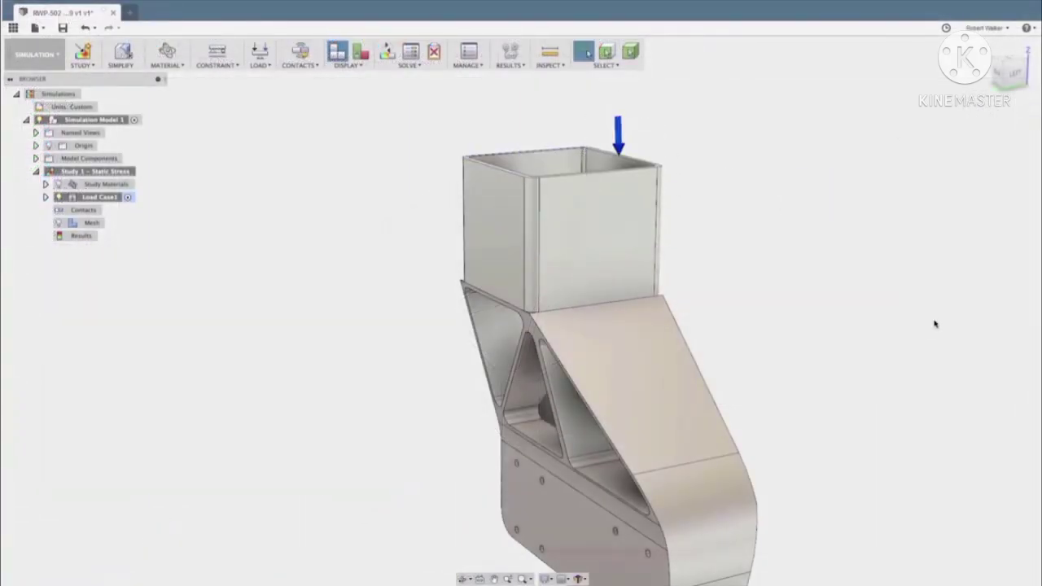
pyautogui.keyDown('shift'); pyautogui.moveTo(935, 321); pyautogui.dragTo(797, 158, button='middle'); pyautogui.keyUp('shift')
pyautogui.click(561, 521)
pyautogui.write('75')
pyautogui.press('Return')
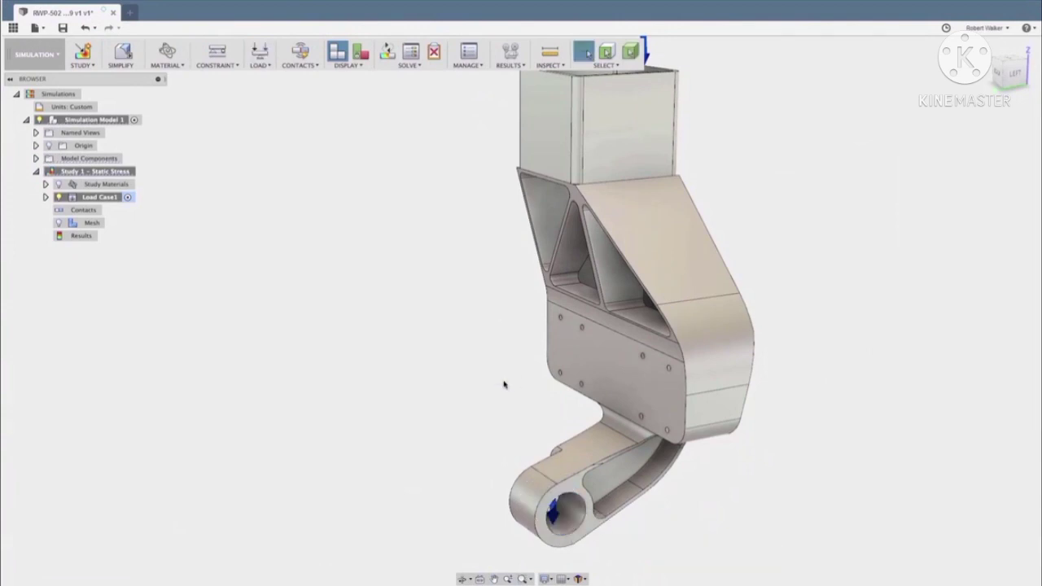
# - Fix the mounting plate face and colour the bracket by degrees of freedom
pyautogui.press('c')
pyautogui.click(582, 391)
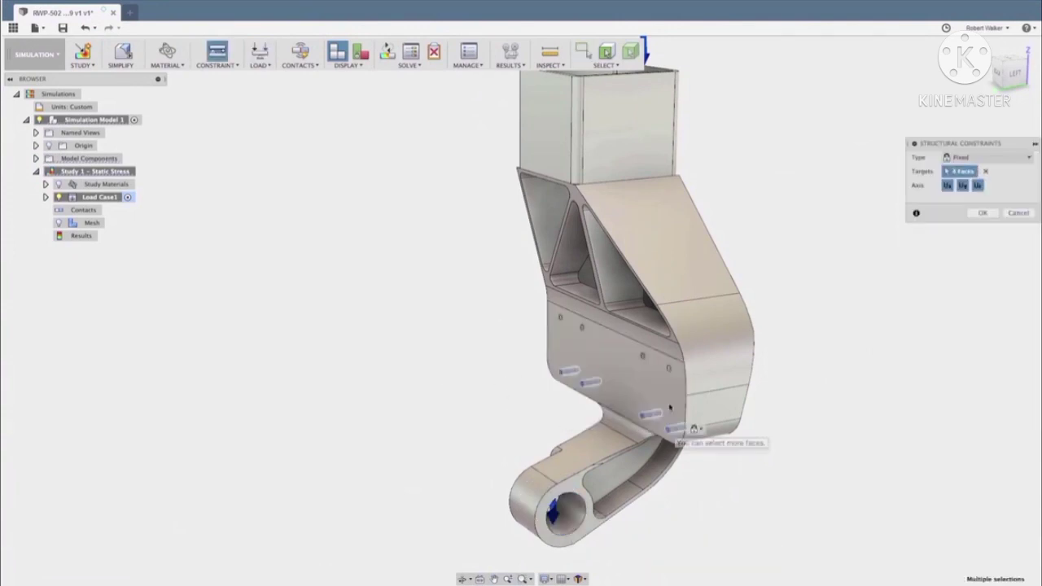
pyautogui.press('Return')
pyautogui.keyDown('shift'); pyautogui.moveTo(480, 296); pyautogui.dragTo(302, 326, button='middle'); pyautogui.keyUp('shift')
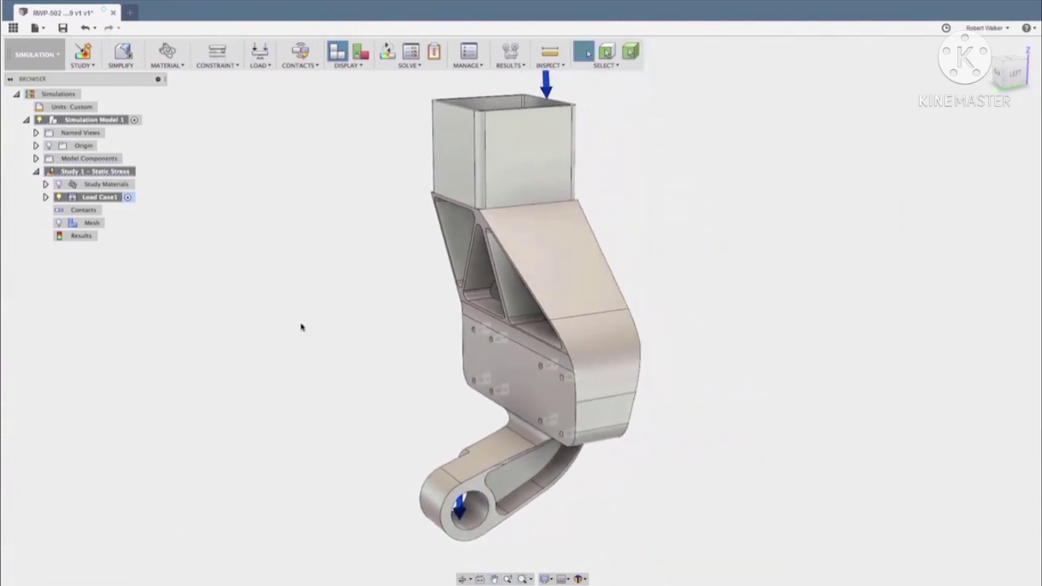
pyautogui.click(361, 52)
# - Generate automatic contacts and inspect the Bonded6 contact in the Contacts Manager
pyautogui.rightClick(79, 211)
pyautogui.click(97, 224)
pyautogui.click(833, 197)
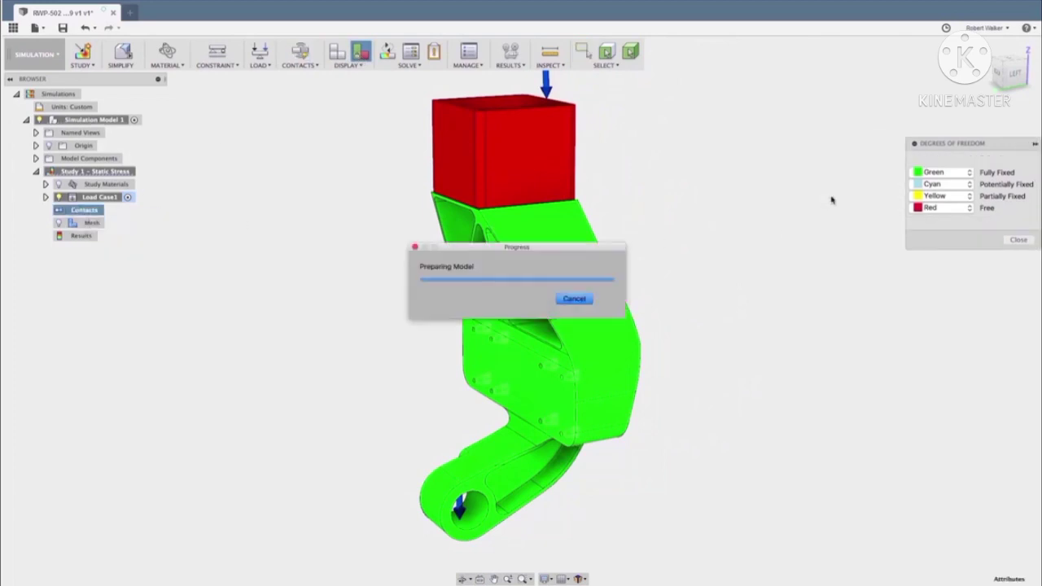
pyautogui.rightClick(79, 210)
pyautogui.click(110, 238)
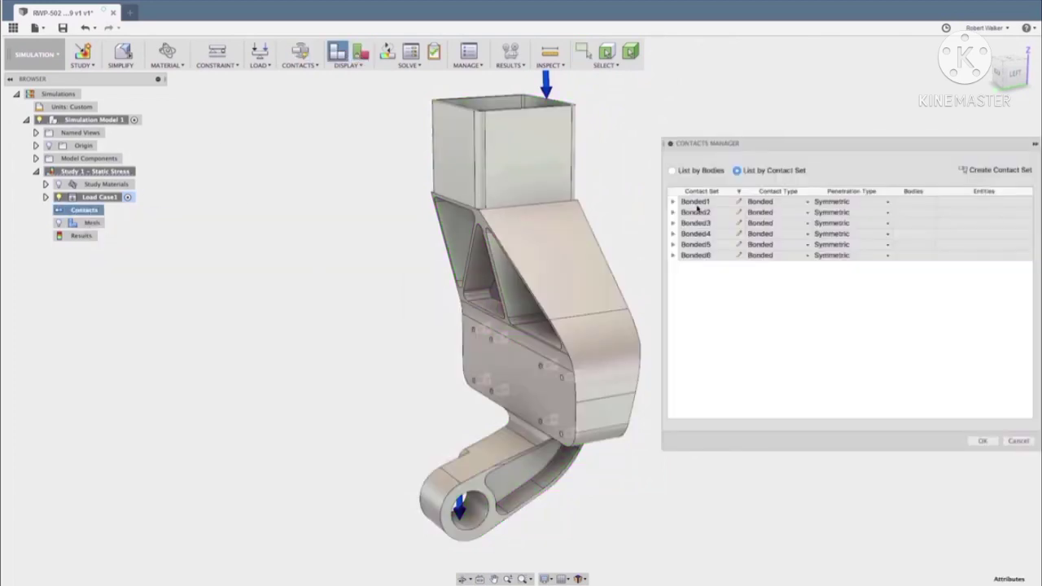
pyautogui.click(698, 255)
pyautogui.click(986, 442)
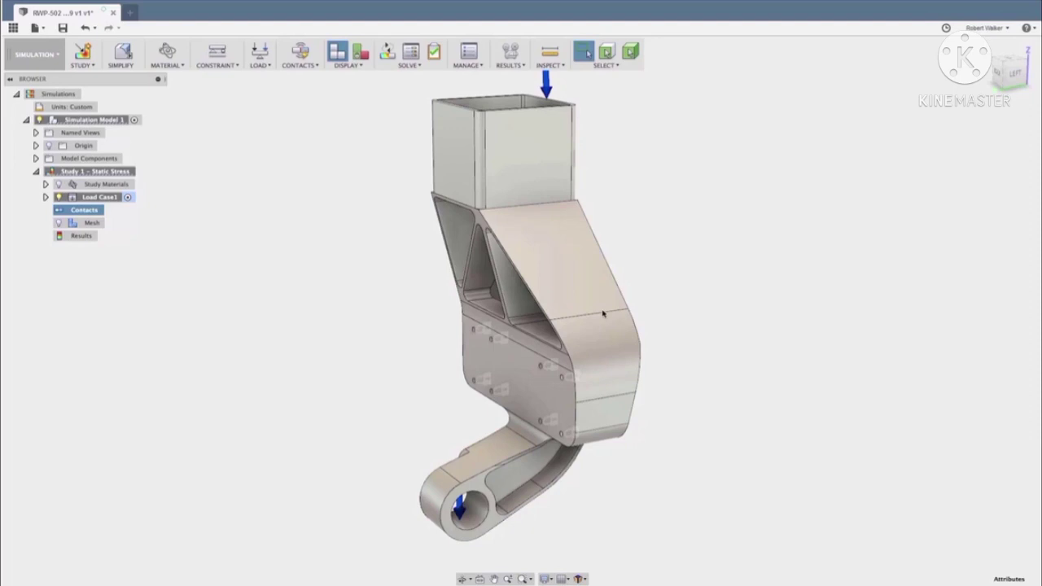
pyautogui.click(46, 184)
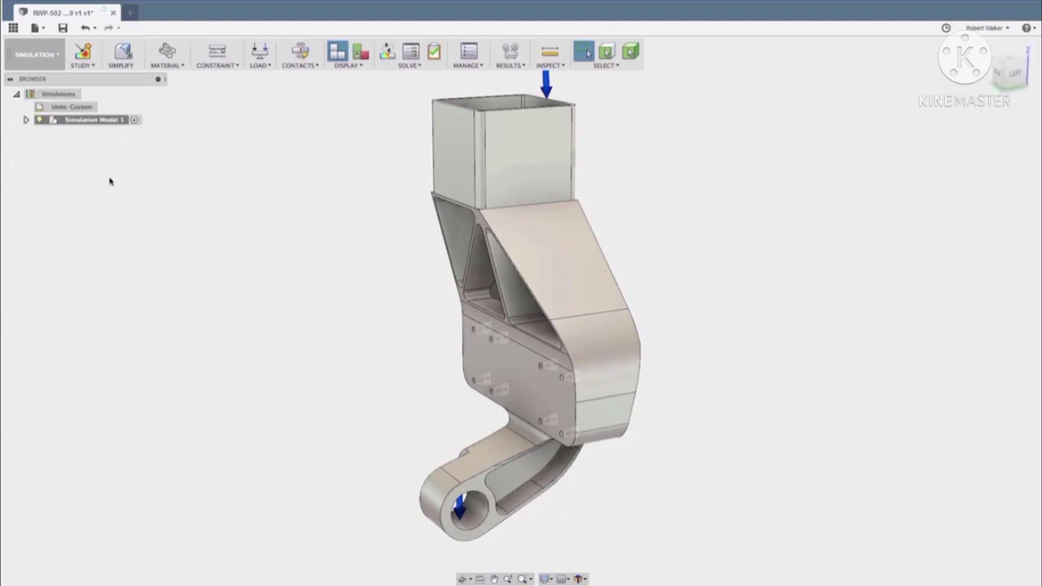
# - Assign Steel, Mild to both components of Study 2 and solve both studies on the cloud
pyautogui.rightClick(102, 196)
pyautogui.click(104, 202)
pyautogui.click(581, 284)
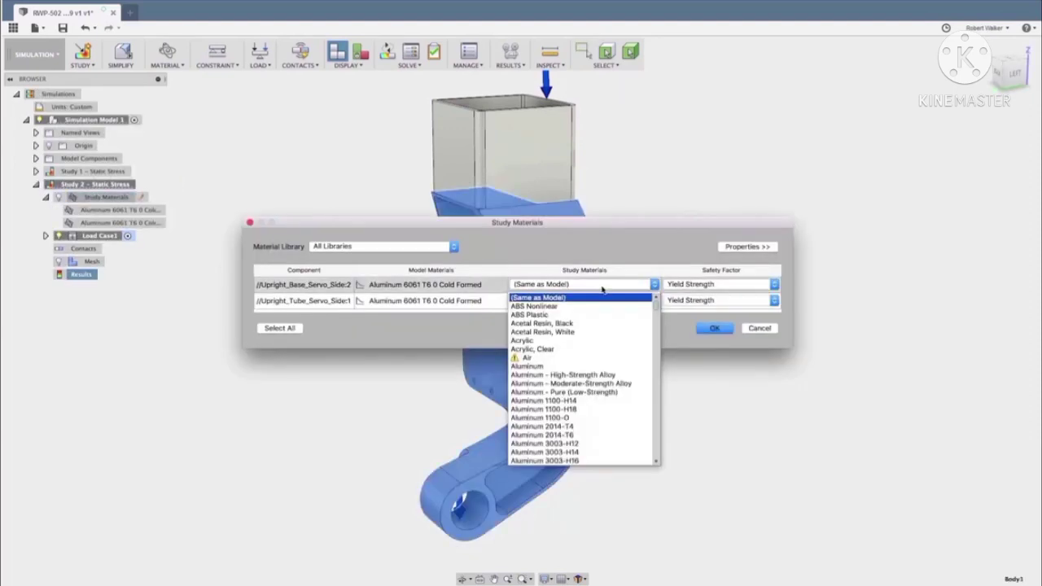
pyautogui.scroll(-2, 580, 375)
pyautogui.click(580, 358)
pyautogui.click(582, 300)
pyautogui.click(580, 347)
pyautogui.click(713, 328)
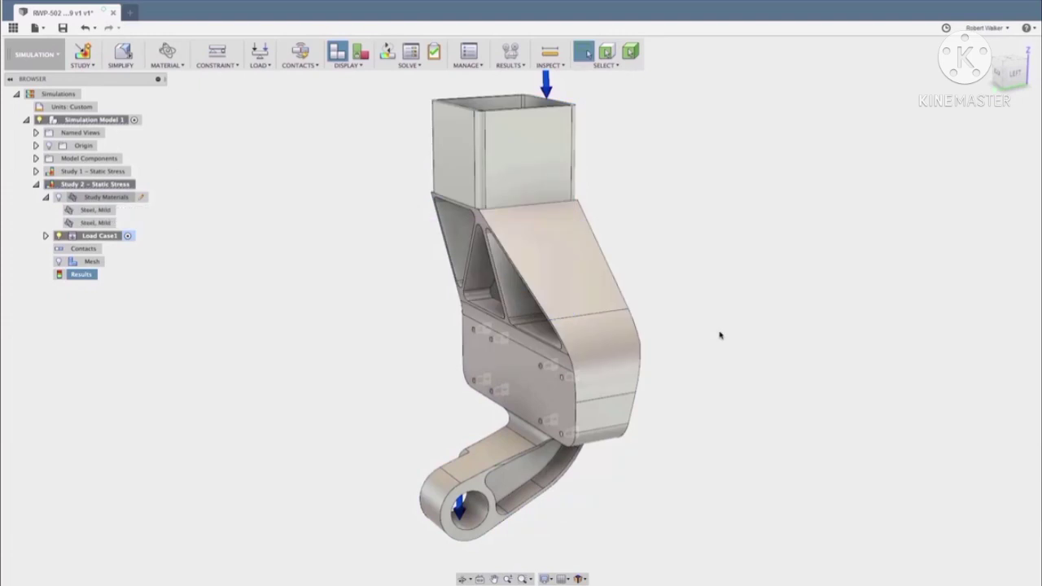
pyautogui.click(388, 52)
pyautogui.click(628, 447)
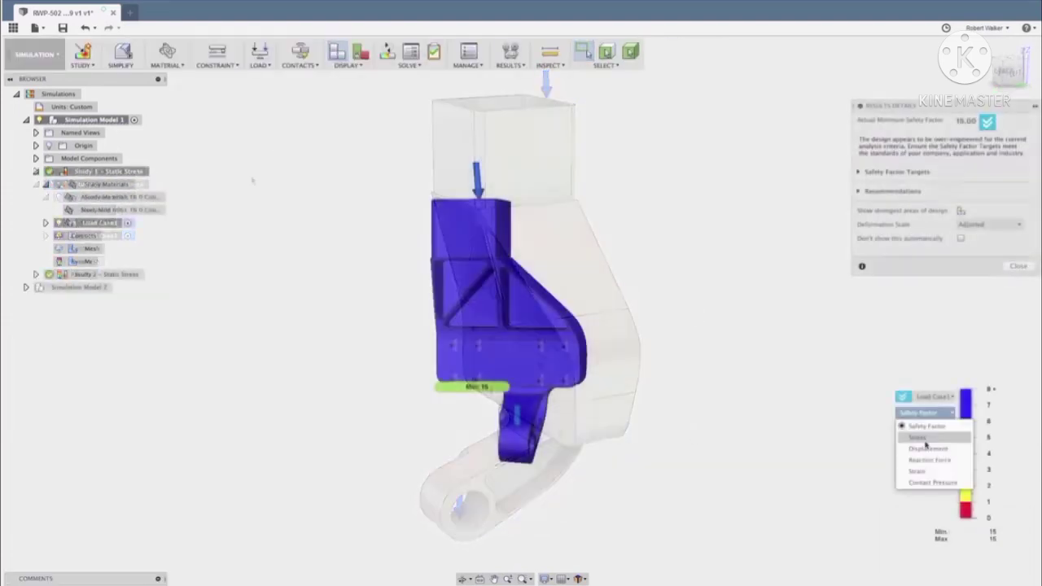
# - Show the displacement results for Study 1 and then Study 2
pyautogui.click(927, 448)
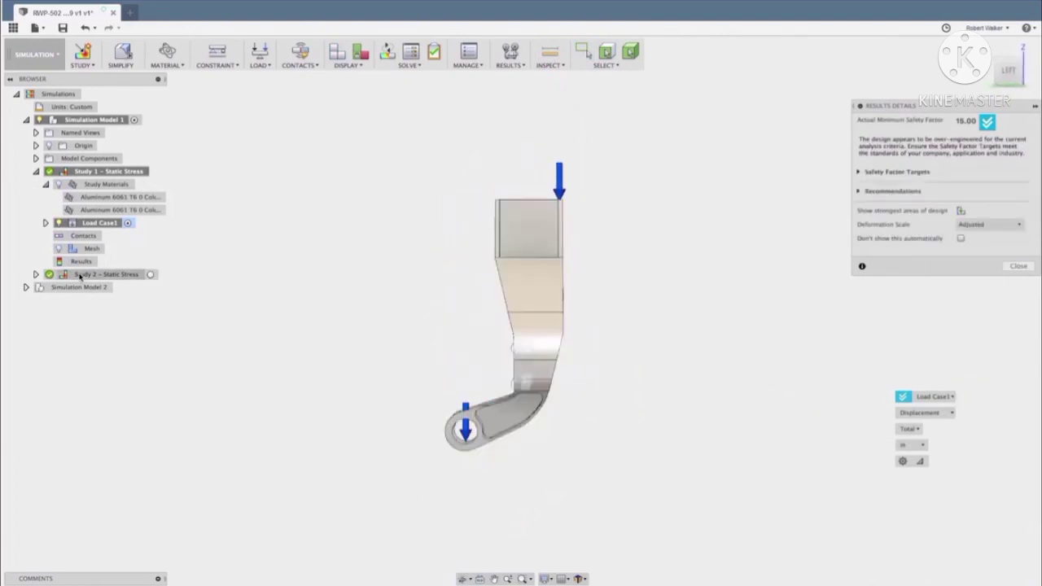
pyautogui.click(927, 413)
pyautogui.click(927, 448)
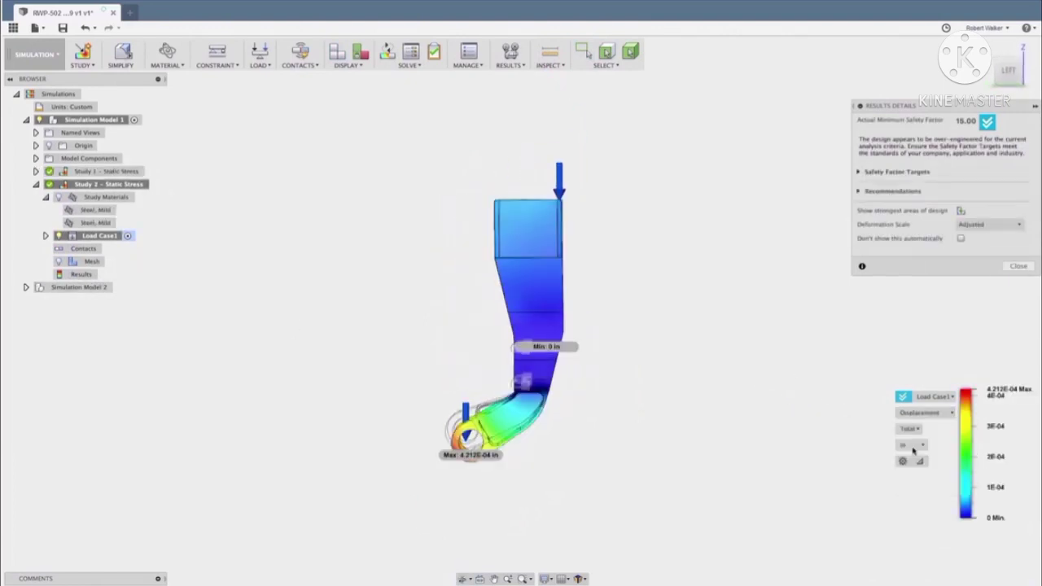
# - Switch to the Compare workspace, show Study 1 in the left pane, and synchronize result type
pyautogui.click(45, 57)
pyautogui.click(38, 198)
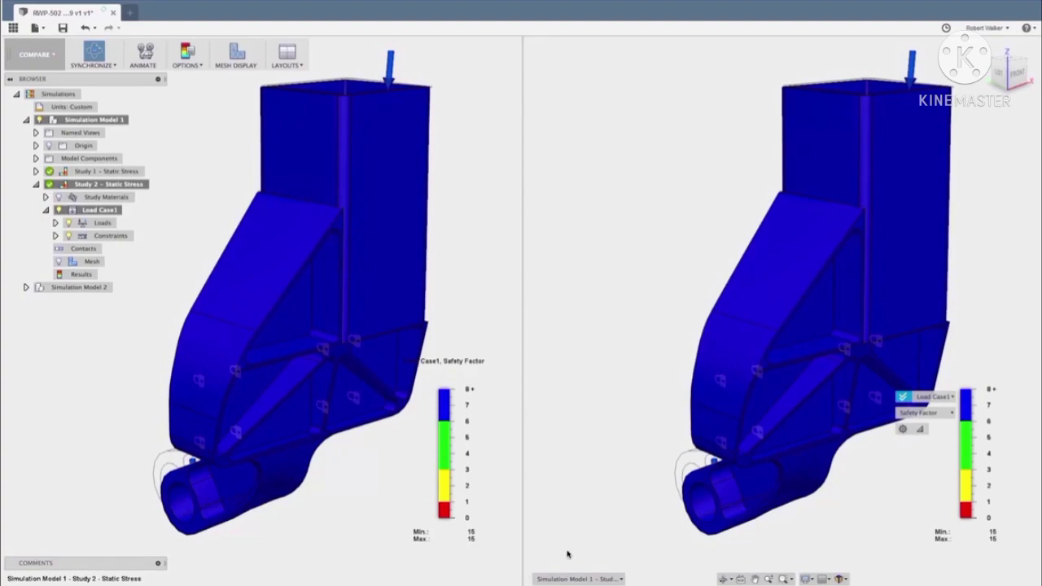
pyautogui.click(326, 521)
pyautogui.doubleClick(106, 171)
pyautogui.click(403, 412)
pyautogui.click(391, 437)
pyautogui.click(94, 57)
pyautogui.click(99, 85)
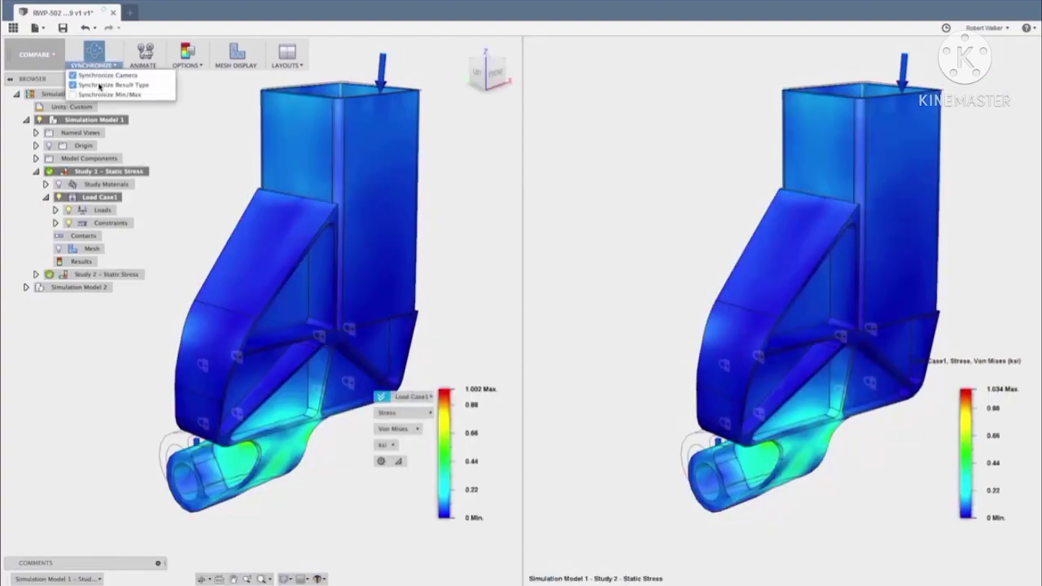
# - Show Displacement in both panes on a synchronized min/max scale and animate the results
pyautogui.keyDown('shift'); pyautogui.moveTo(146, 342); pyautogui.dragTo(366, 379, button='middle'); pyautogui.keyUp('shift')
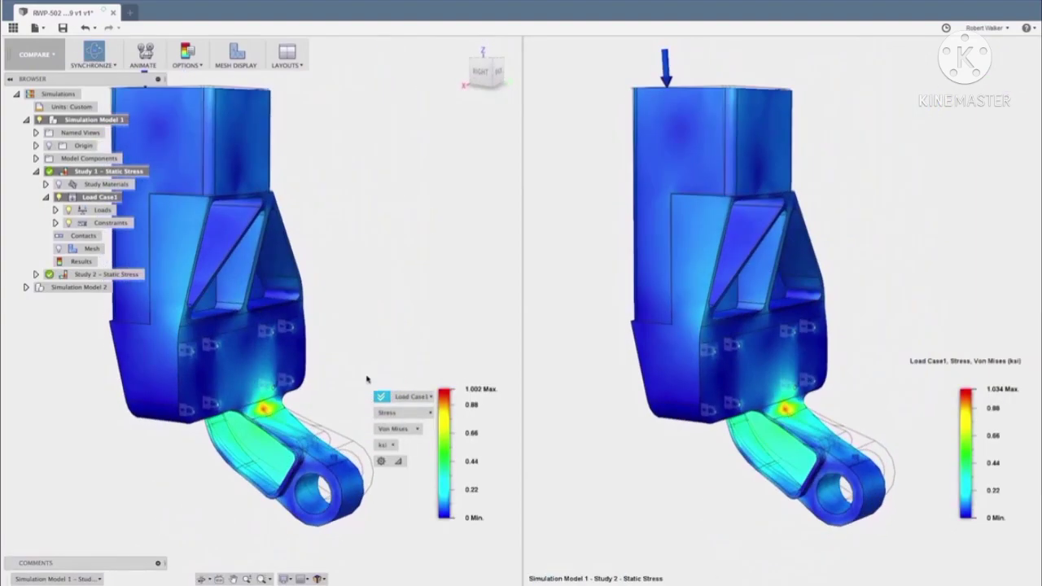
pyautogui.click(403, 413)
pyautogui.click(398, 432)
pyautogui.keyDown('shift'); pyautogui.moveTo(358, 455); pyautogui.dragTo(342, 474, button='middle'); pyautogui.keyUp('shift')
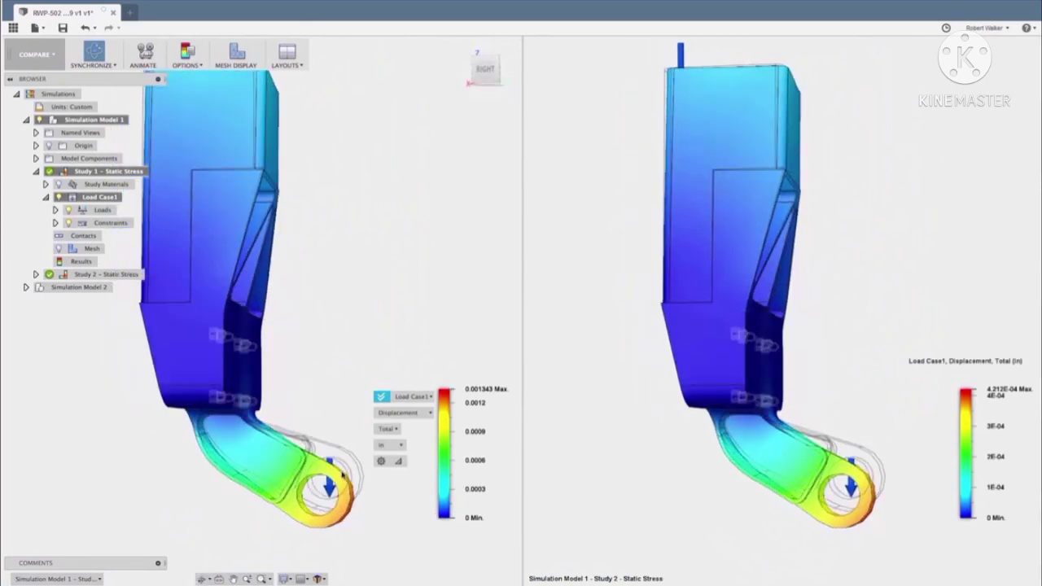
pyautogui.click(94, 57)
pyautogui.click(100, 95)
pyautogui.click(144, 54)
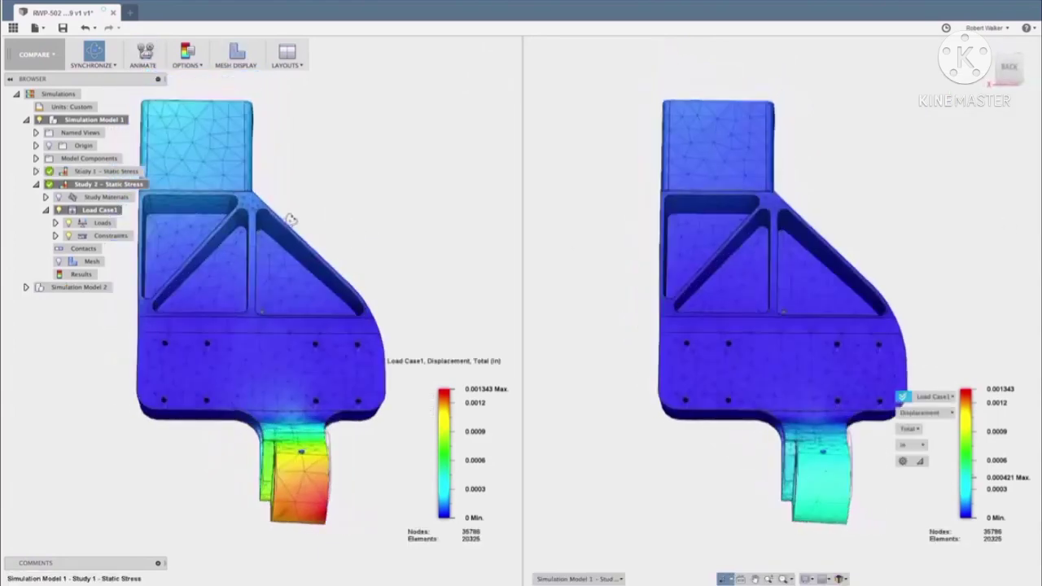
pyautogui.click(185, 63)
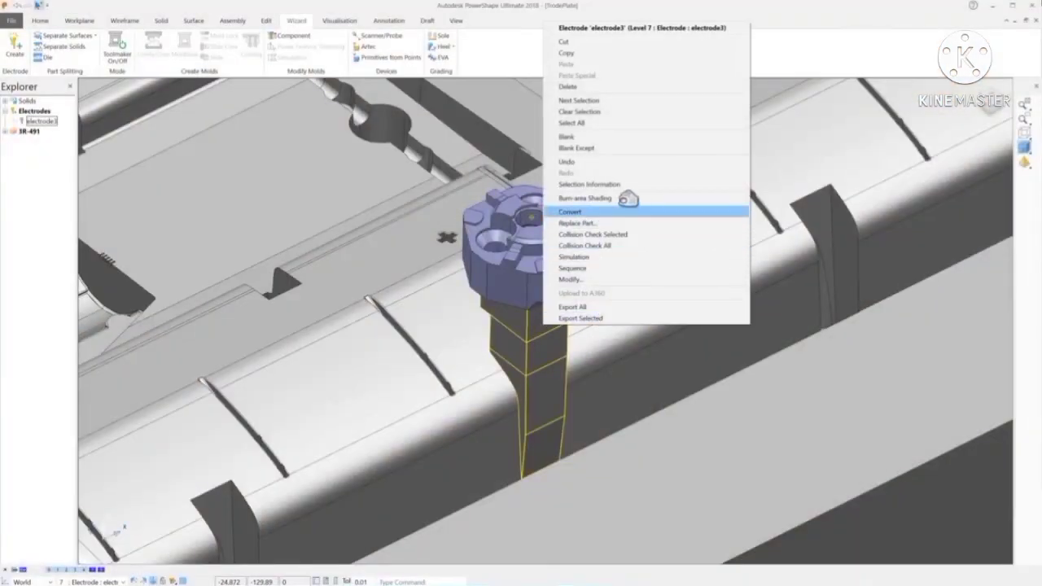
# - Show burn-area shading on electrode3 and run its electrode simulation
pyautogui.click(595, 198)
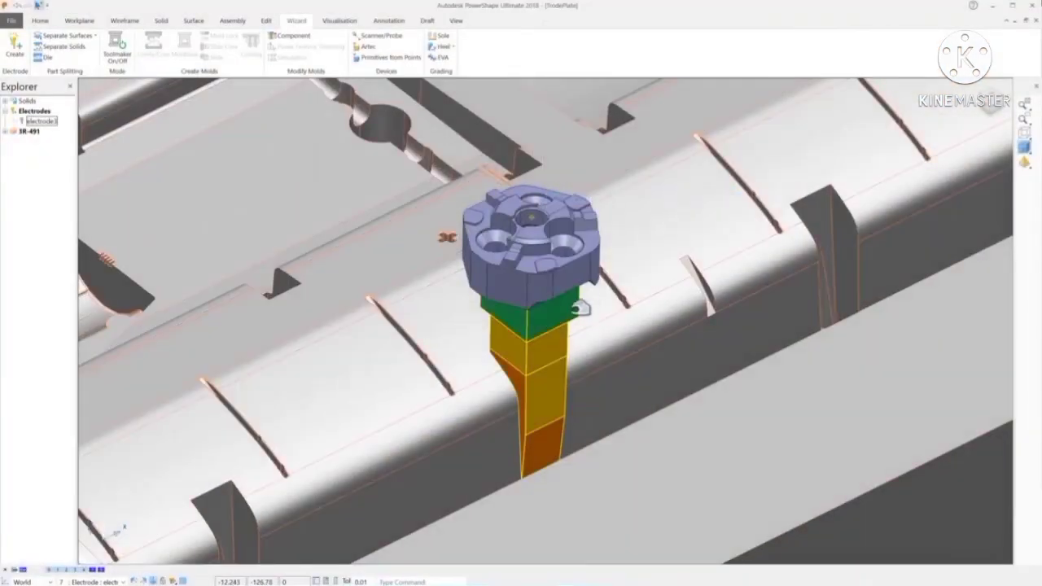
pyautogui.rightClick(556, 318)
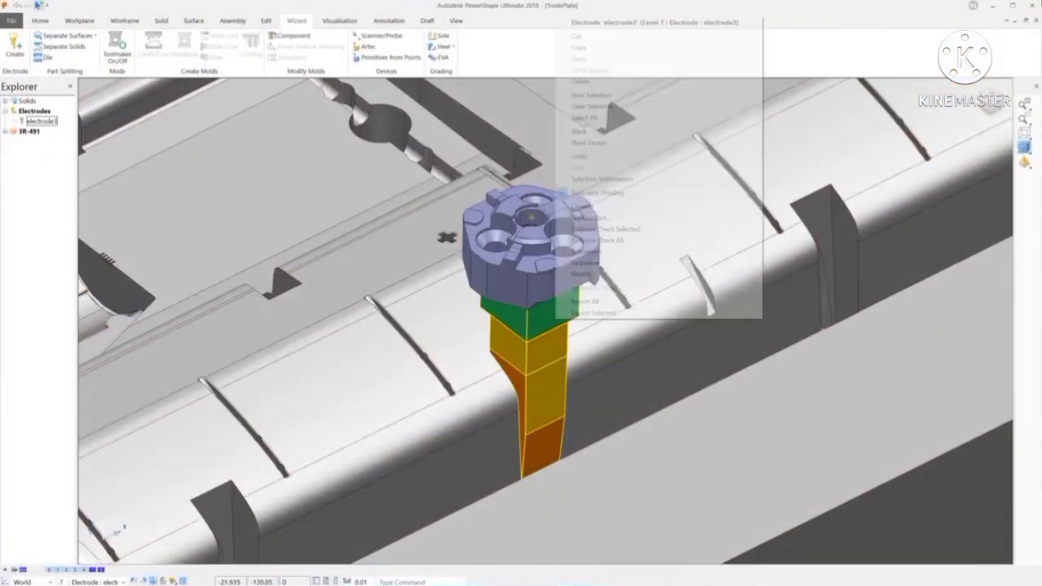
pyautogui.click(586, 252)
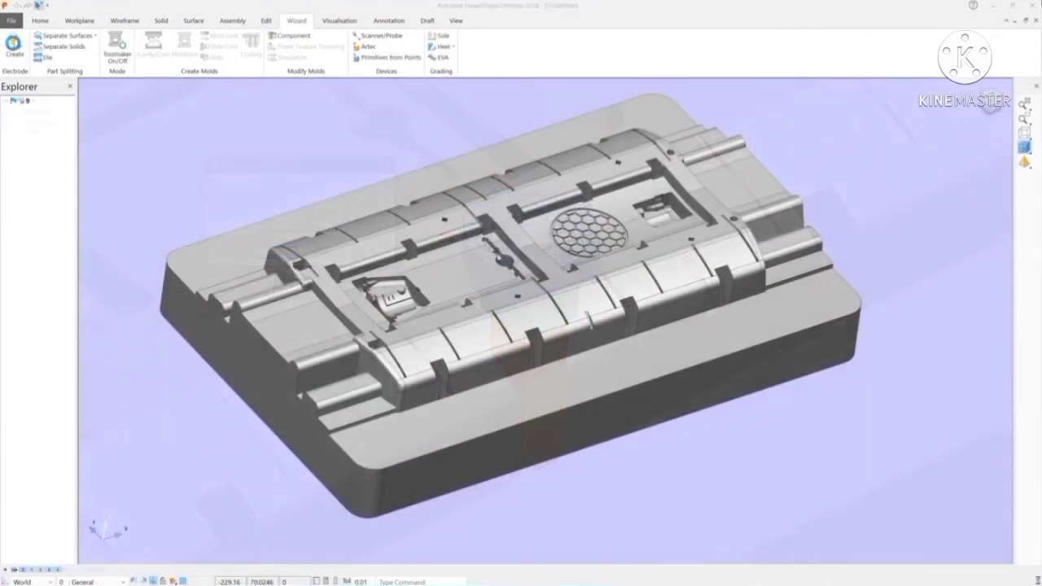
# - Start a new electrode on the concave region, accepting the extension and blank size settings
pyautogui.click(18, 51)
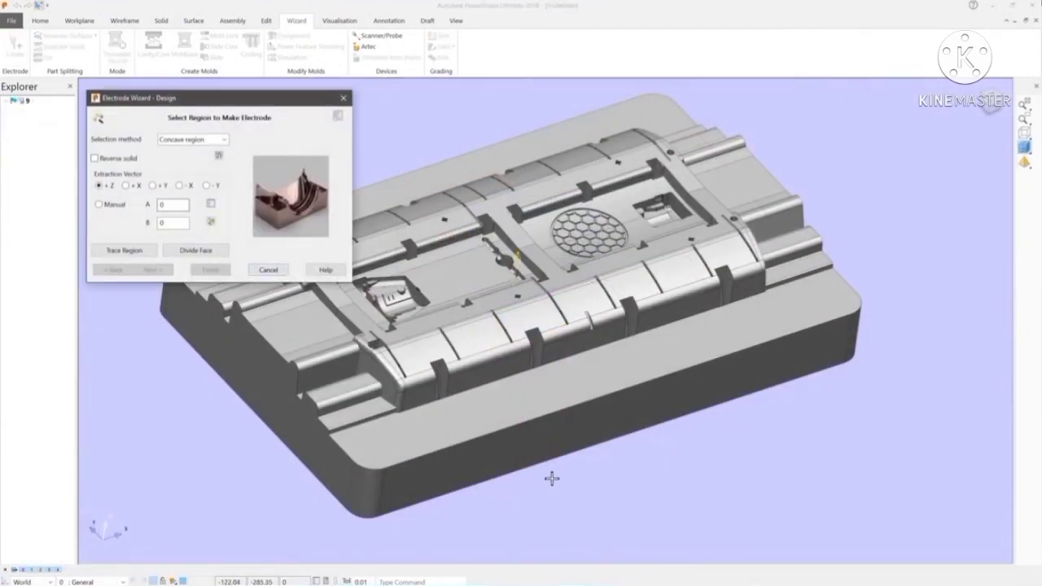
pyautogui.click(537, 337)
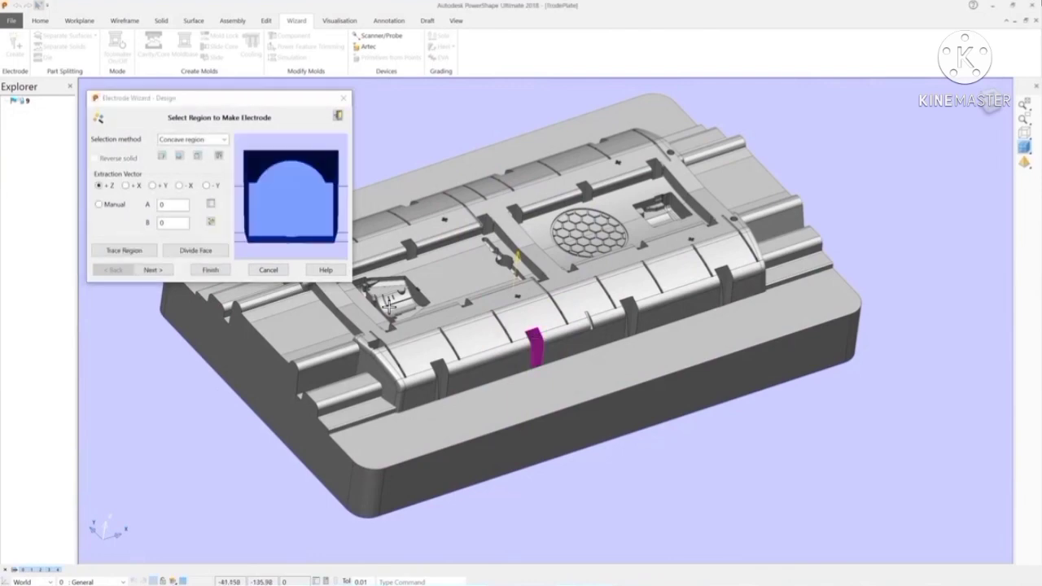
pyautogui.click(157, 270)
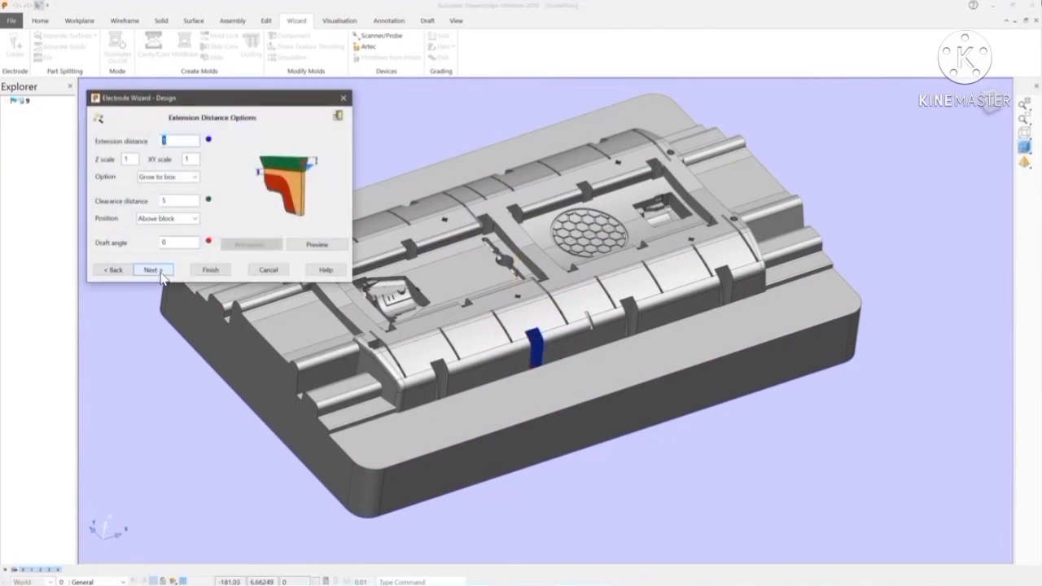
pyautogui.click(160, 272)
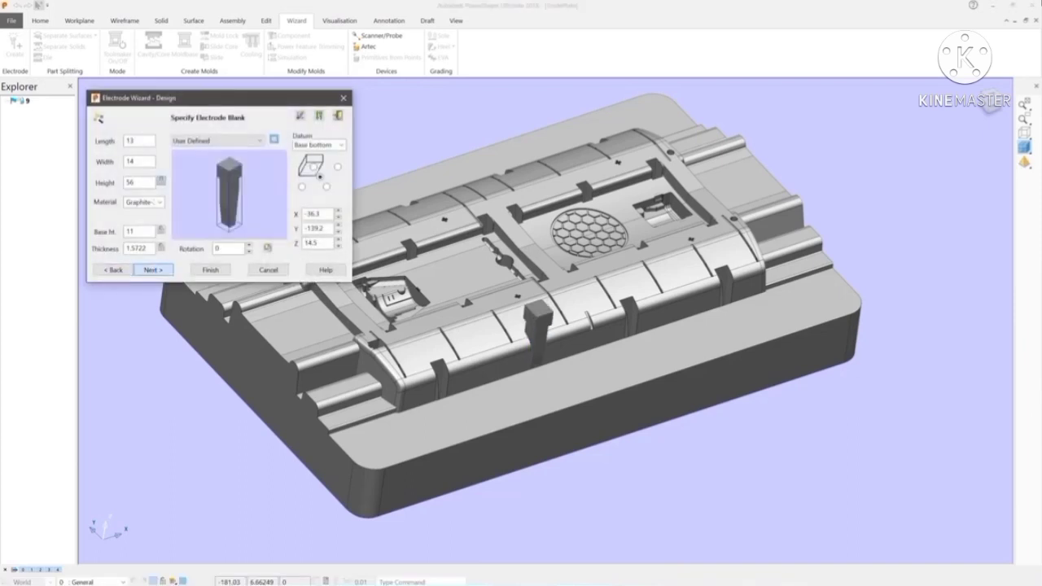
pyautogui.press('Return')
# - Fit the 3R-491 base holder and advance to the Electrode Family undersizes (0.43/0.26/0.18)
pyautogui.click(227, 151)
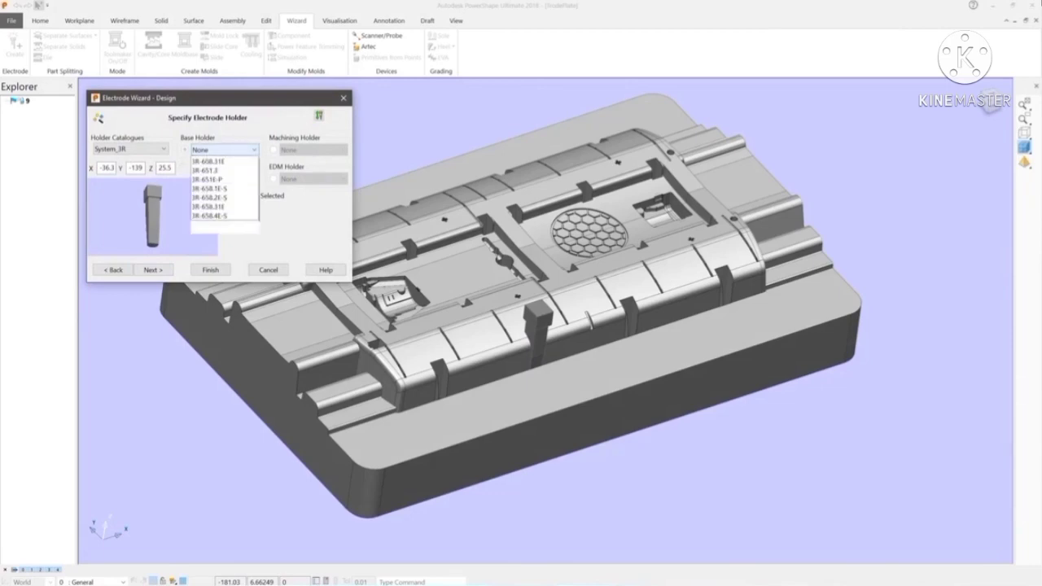
pyautogui.click(224, 214)
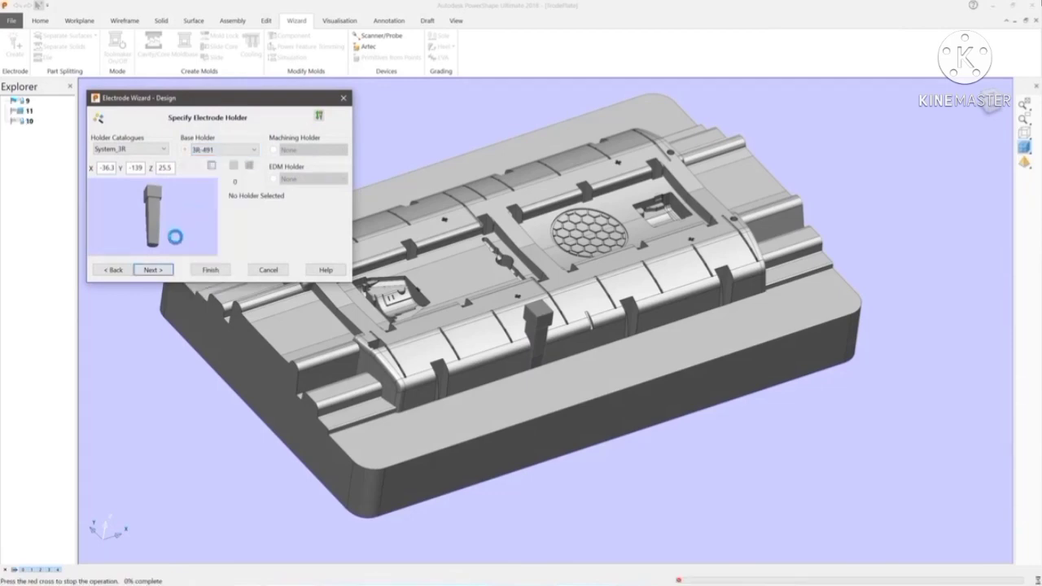
pyautogui.click(153, 269)
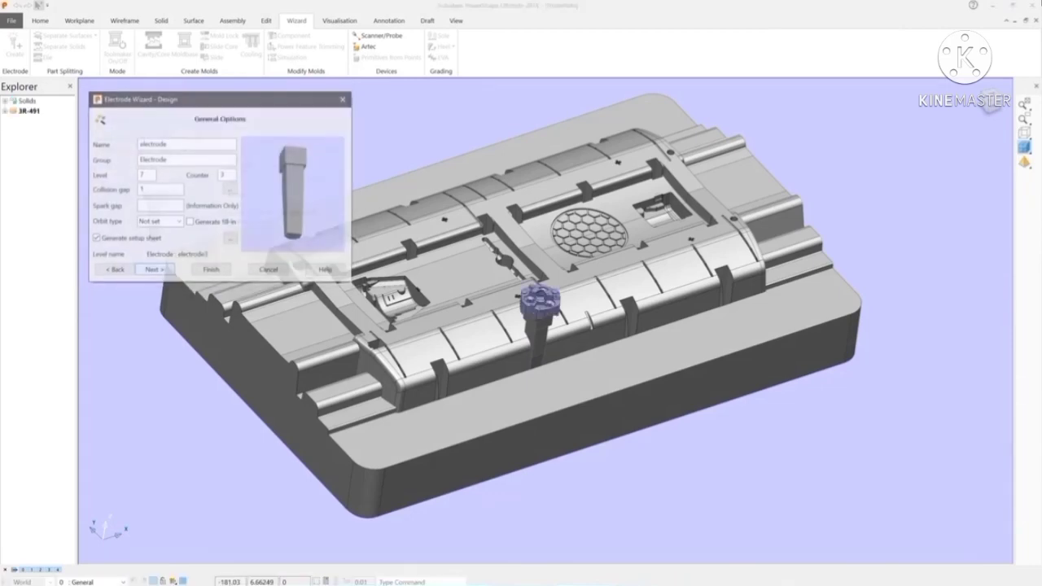
pyautogui.click(162, 274)
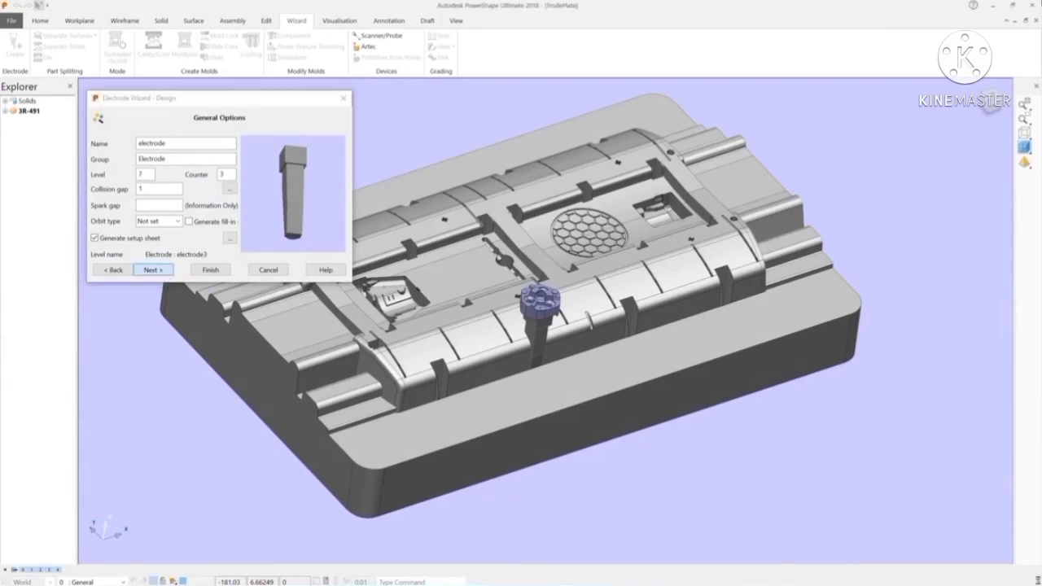
# - Step through the Electrode Wizard's region and blank pages to the holder choice
pyautogui.click(153, 269)
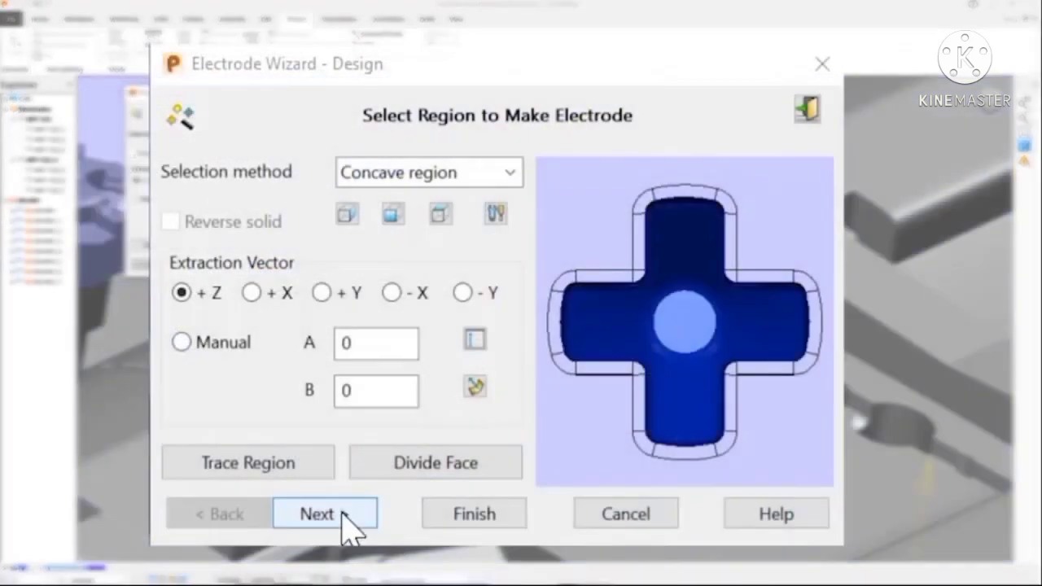
pyautogui.click(344, 514)
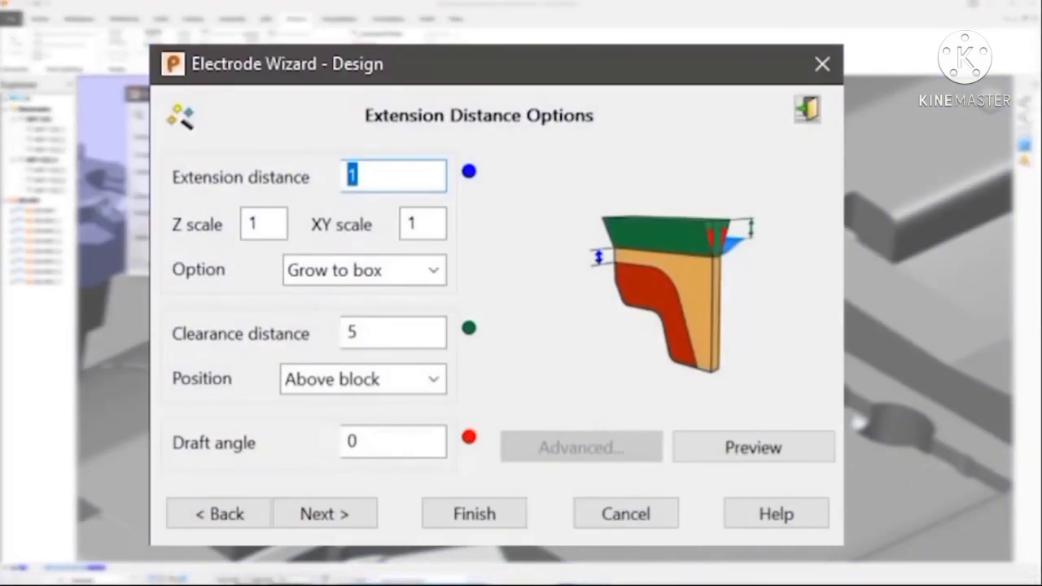
pyautogui.click(341, 519)
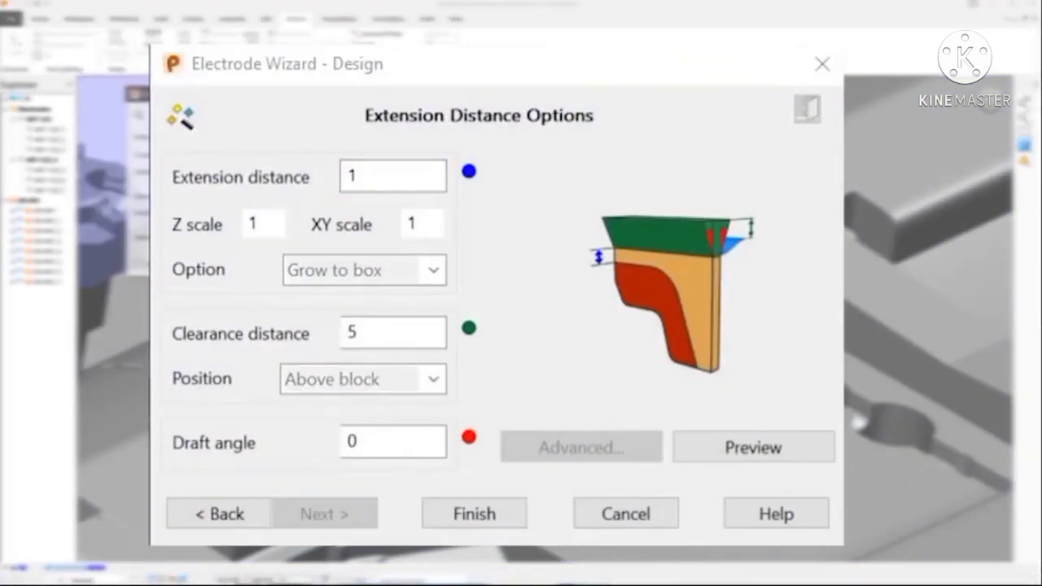
pyautogui.click(334, 518)
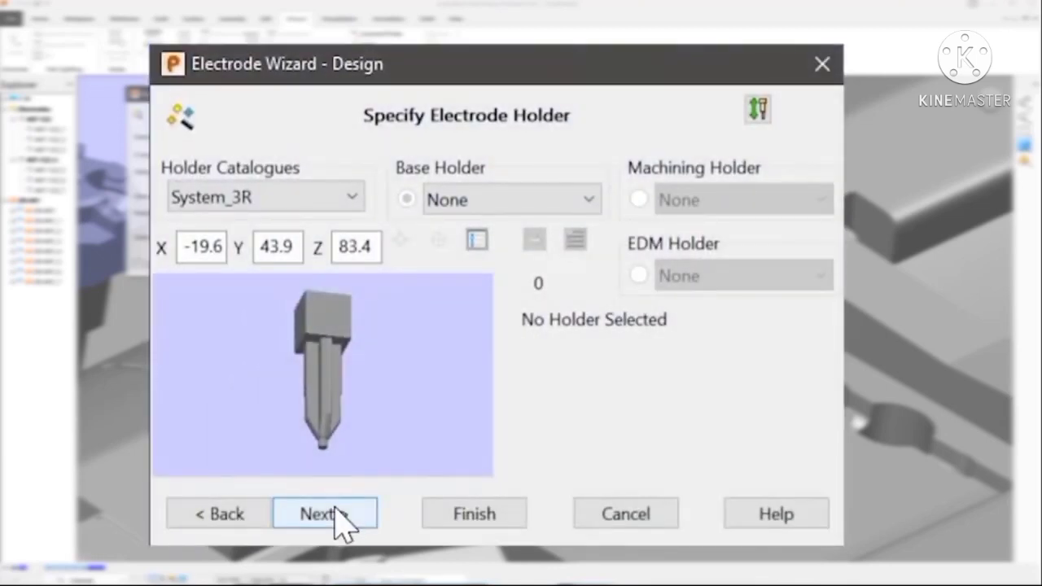
# - Choose the 3R-491 base holder, then finish the electrode to produce its setup sheet
pyautogui.click(468, 202)
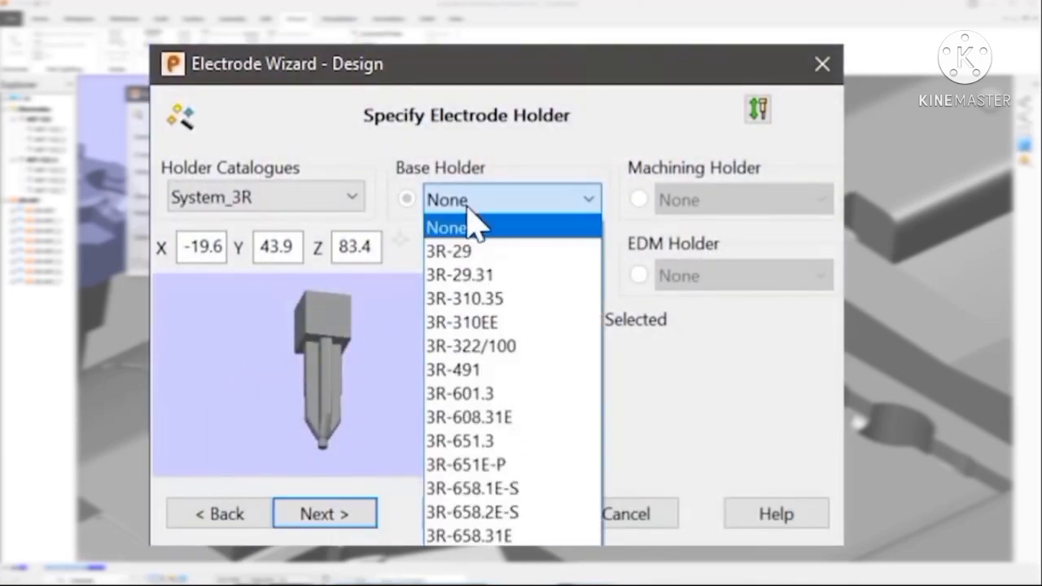
pyautogui.click(462, 370)
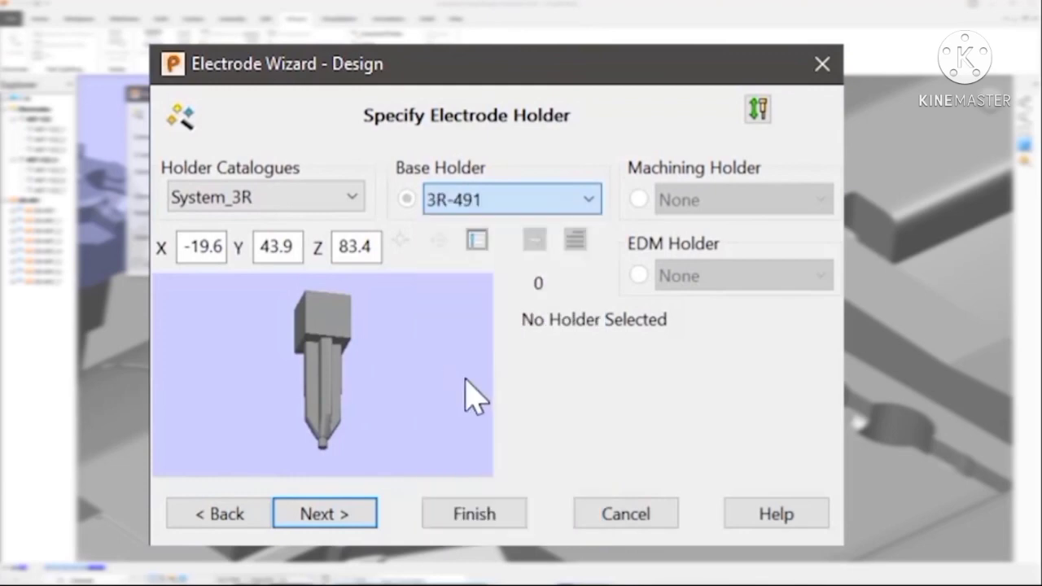
pyautogui.click(329, 515)
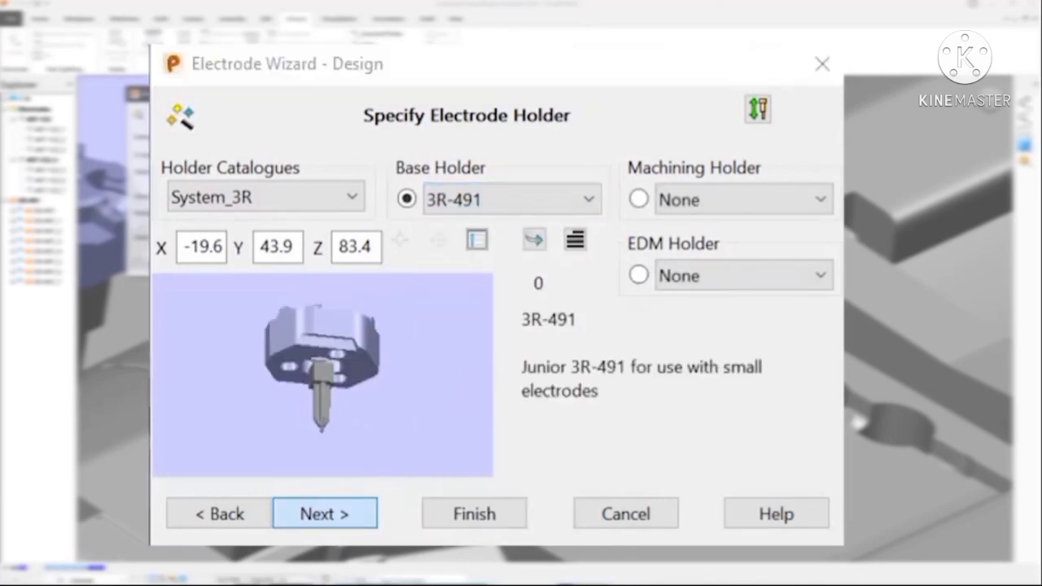
pyautogui.click(344, 516)
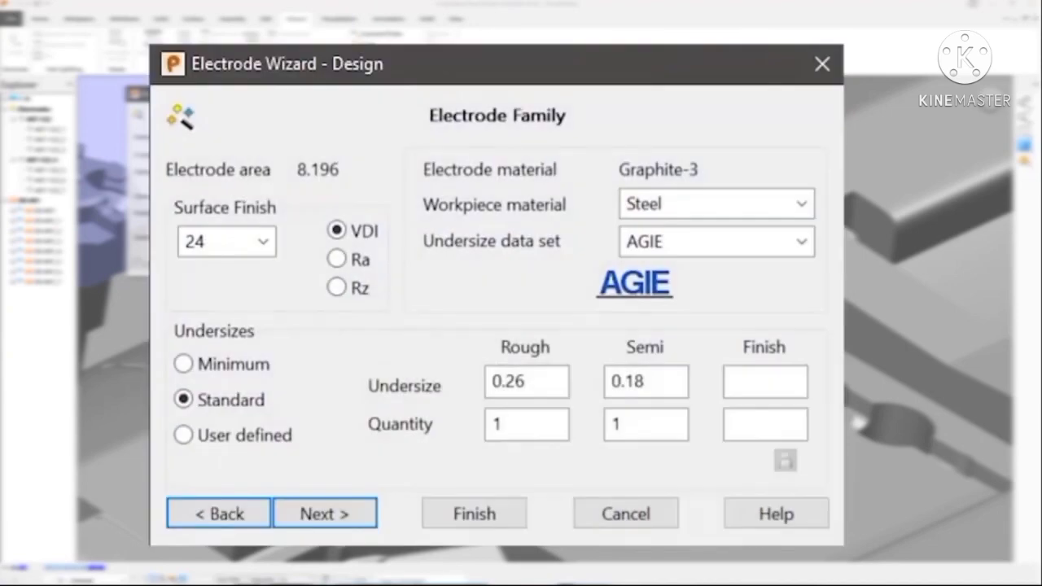
pyautogui.click(346, 521)
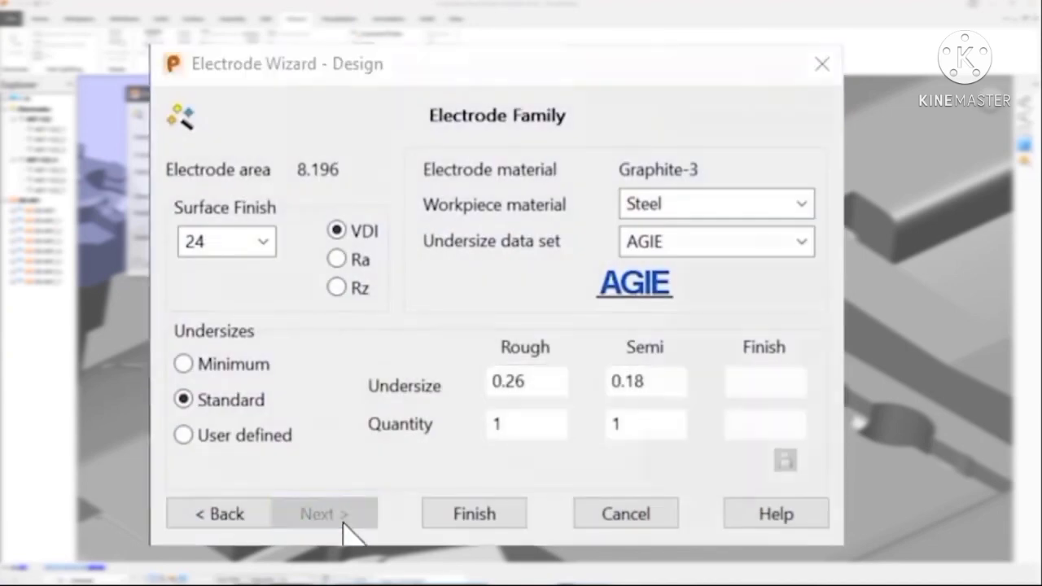
pyautogui.click(493, 524)
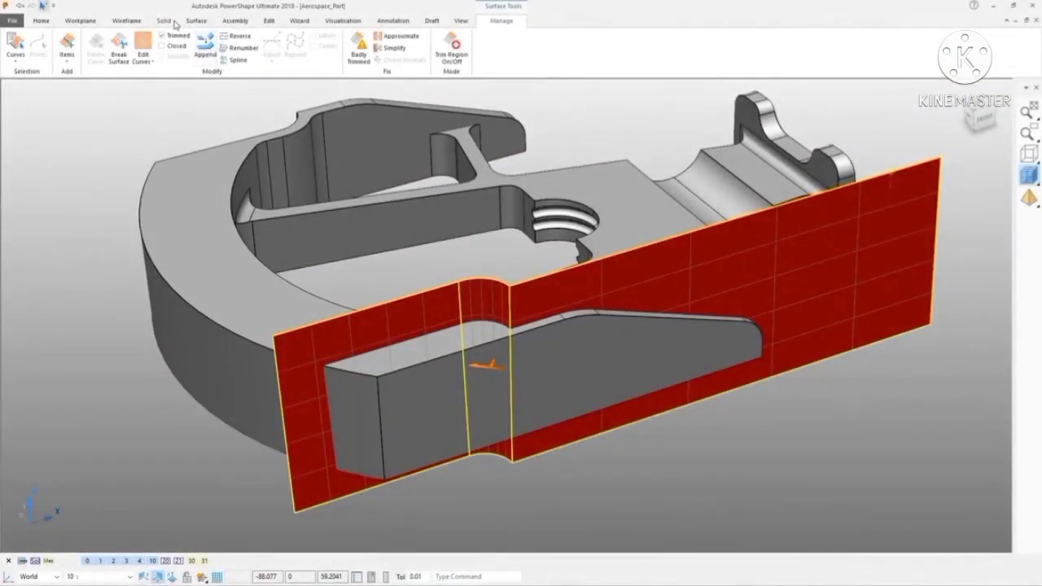
# - Subtract the selected red surface from the aerospace part solid
pyautogui.click(342, 61)
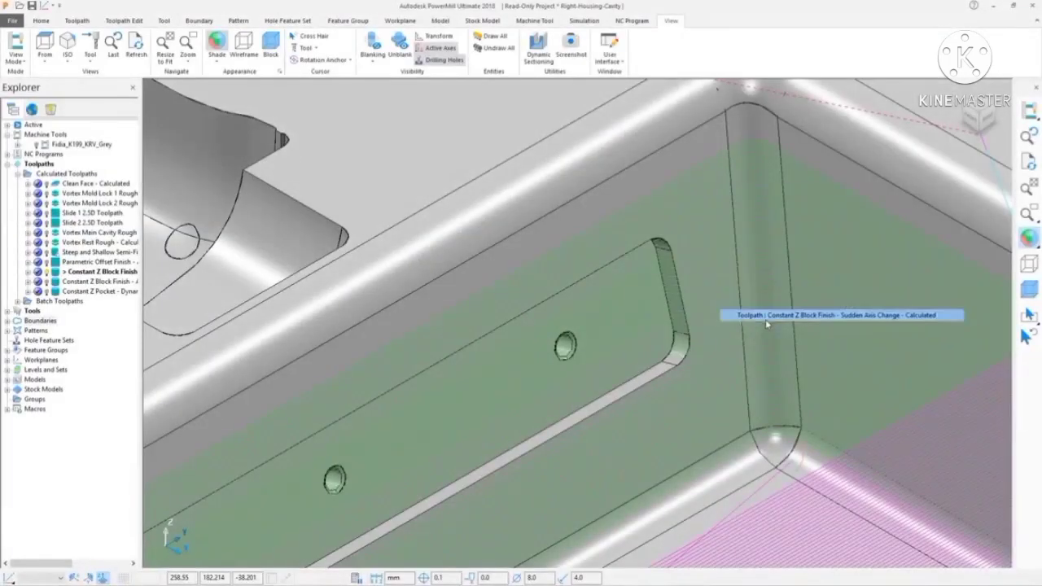
# - Mark the existing toolpath as invalid
pyautogui.rightClick(719, 316)
pyautogui.moveTo(870, 532)
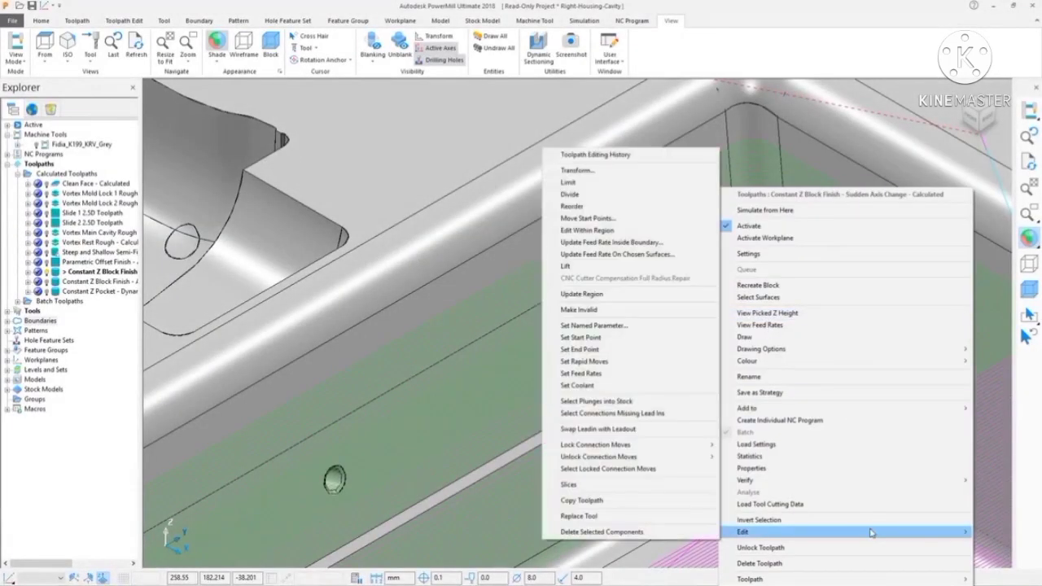
pyautogui.click(627, 313)
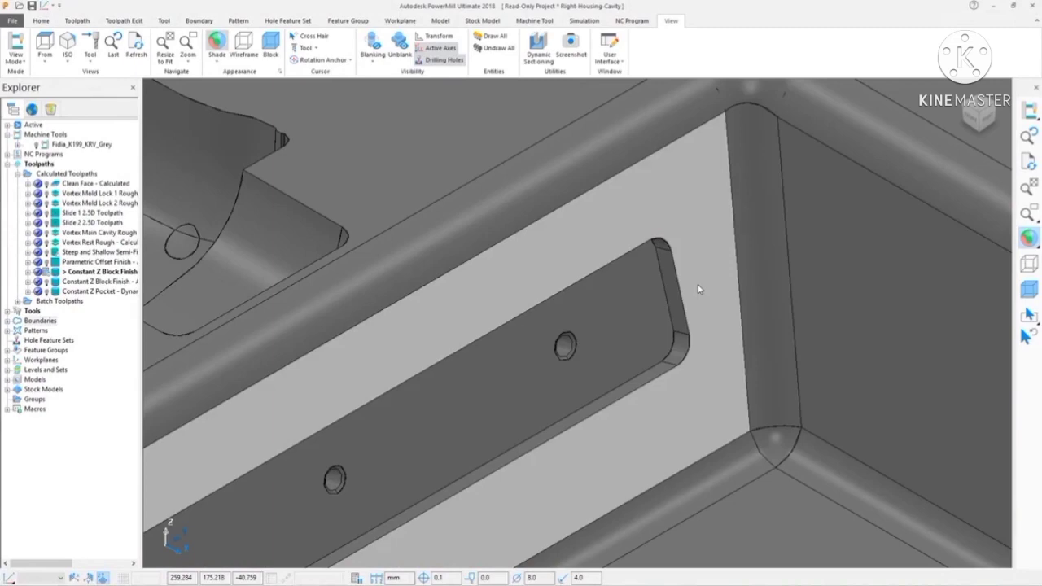
# - Trim the model surface to the inner slot region and open the Constant Z Block Finish settings
pyautogui.click(747, 326)
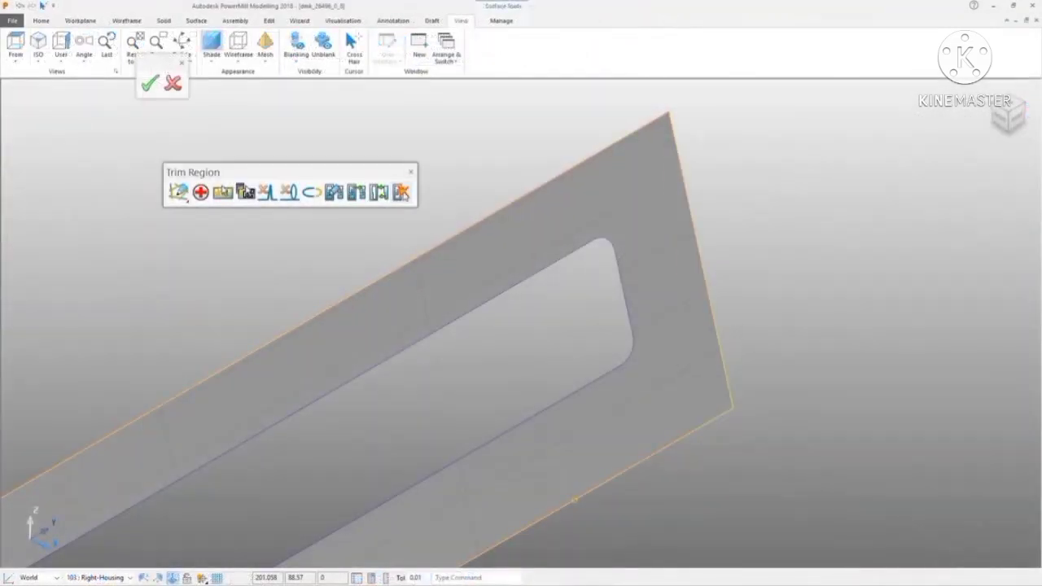
pyautogui.click(379, 192)
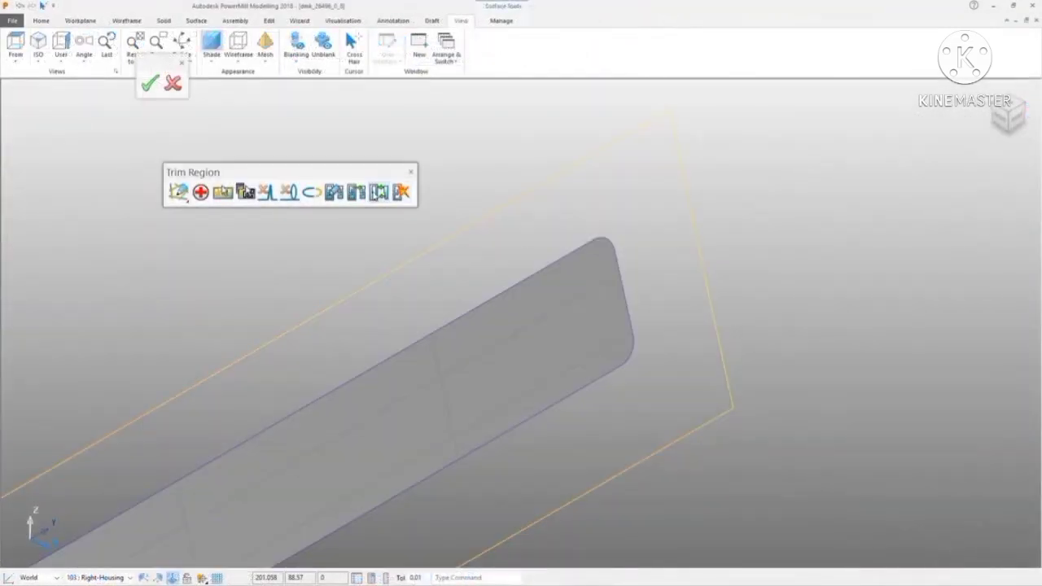
pyautogui.click(411, 172)
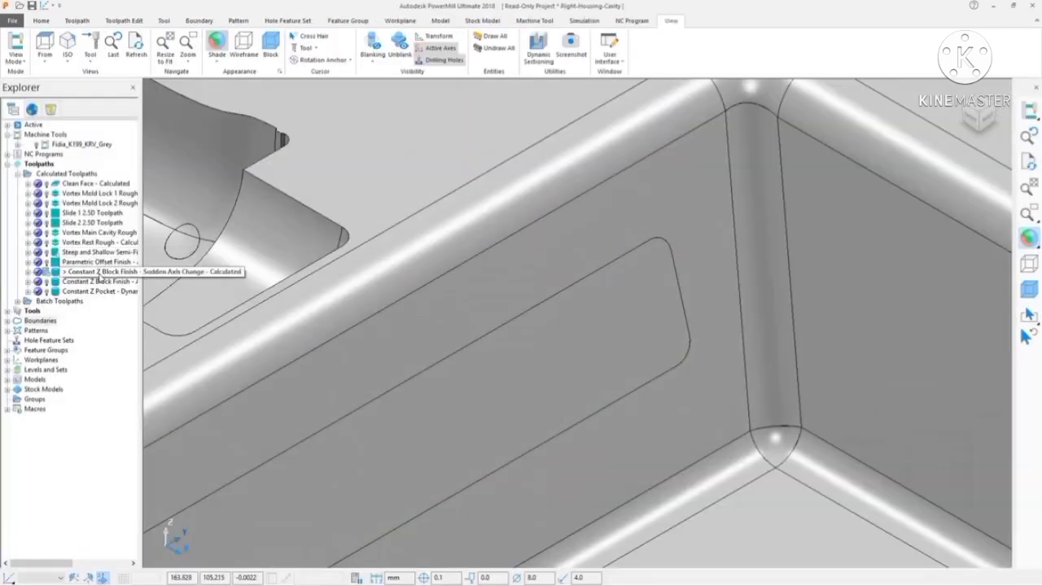
pyautogui.rightClick(99, 275)
pyautogui.click(126, 258)
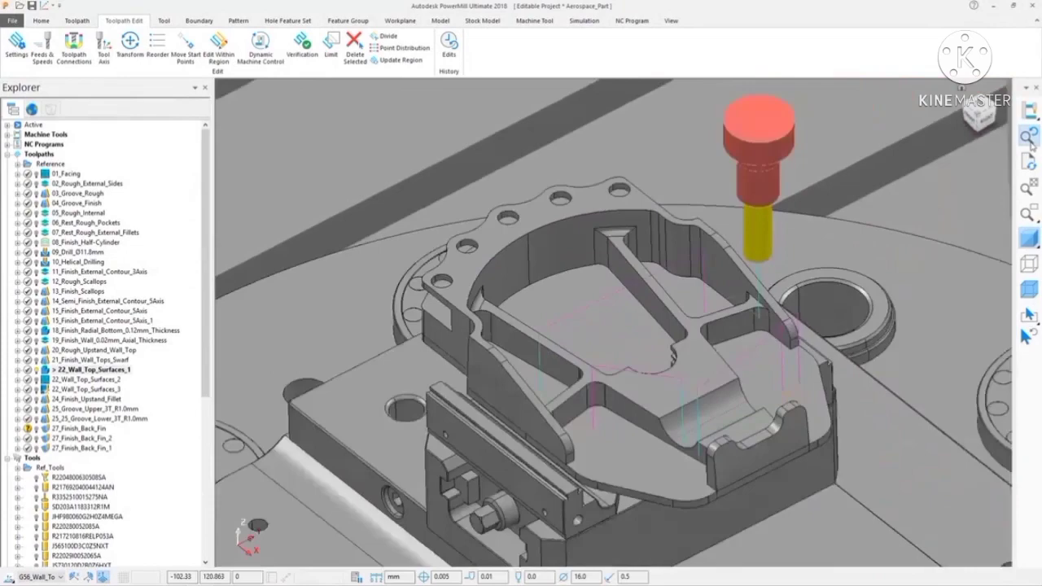
# - Set the gap 1 link type in Toolpath Connections and save a tool-axis edit region
pyautogui.click(82, 45)
pyautogui.click(167, 288)
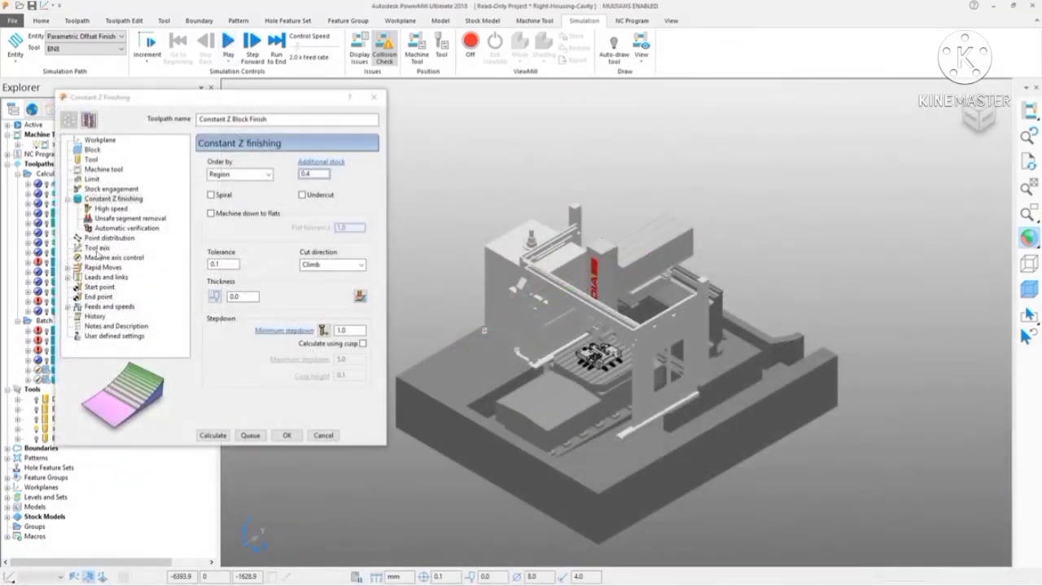
pyautogui.click(96, 248)
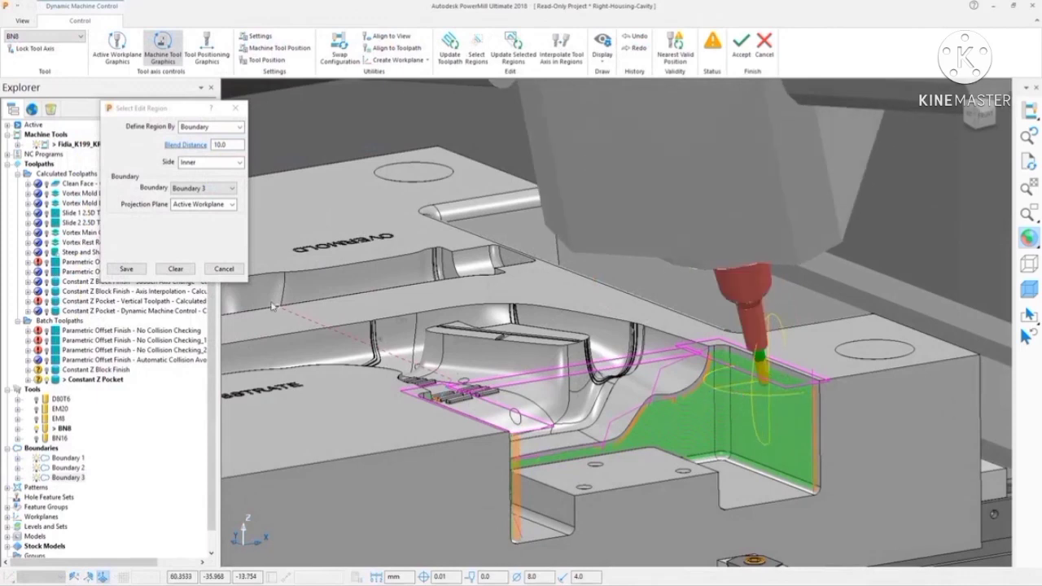
pyautogui.click(127, 270)
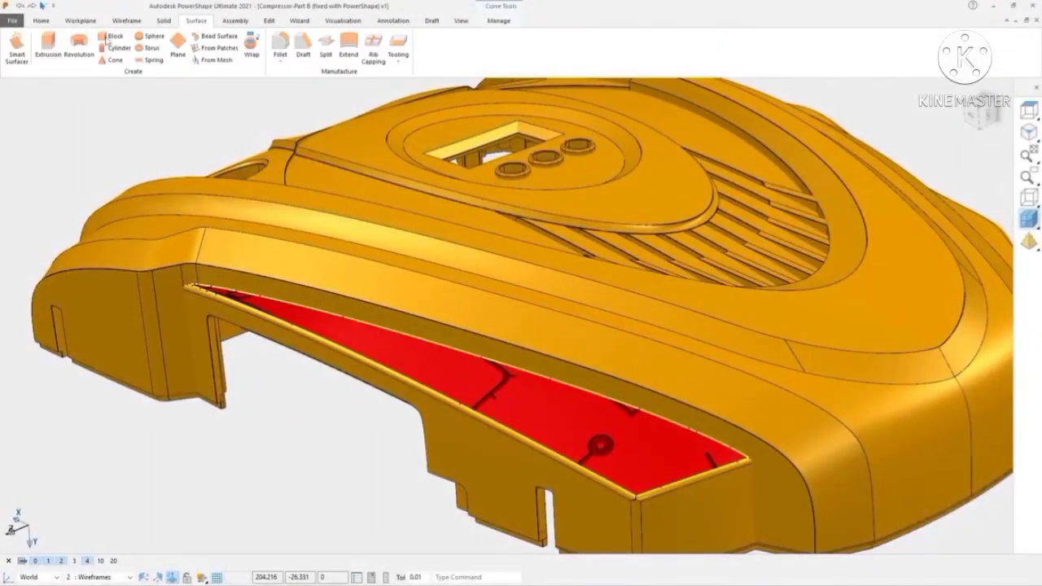
# - Create a Smart Surfacer fill-in surface across the red opening on the yellow cover
pyautogui.click(18, 49)
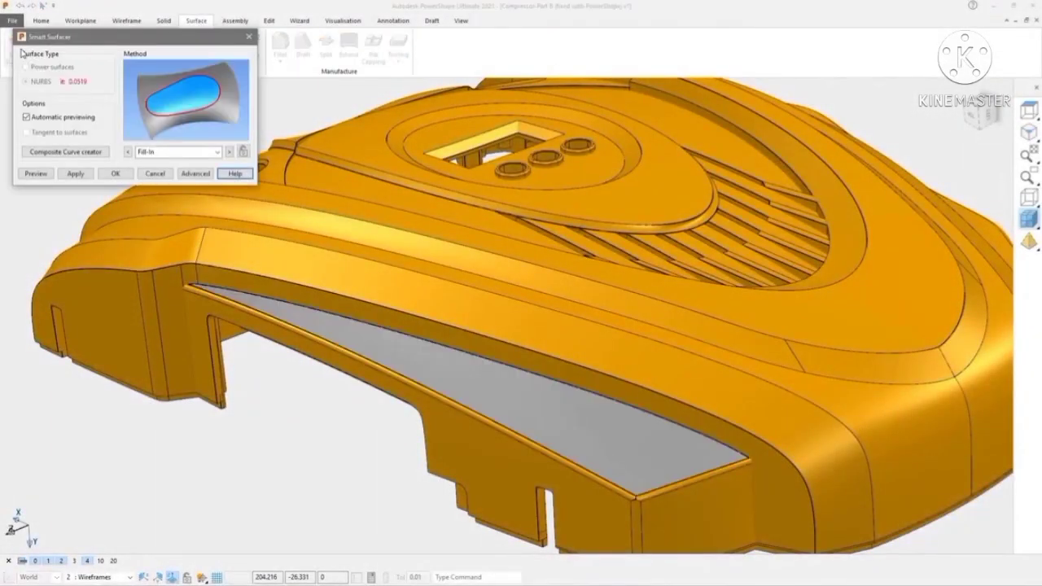
pyautogui.click(114, 174)
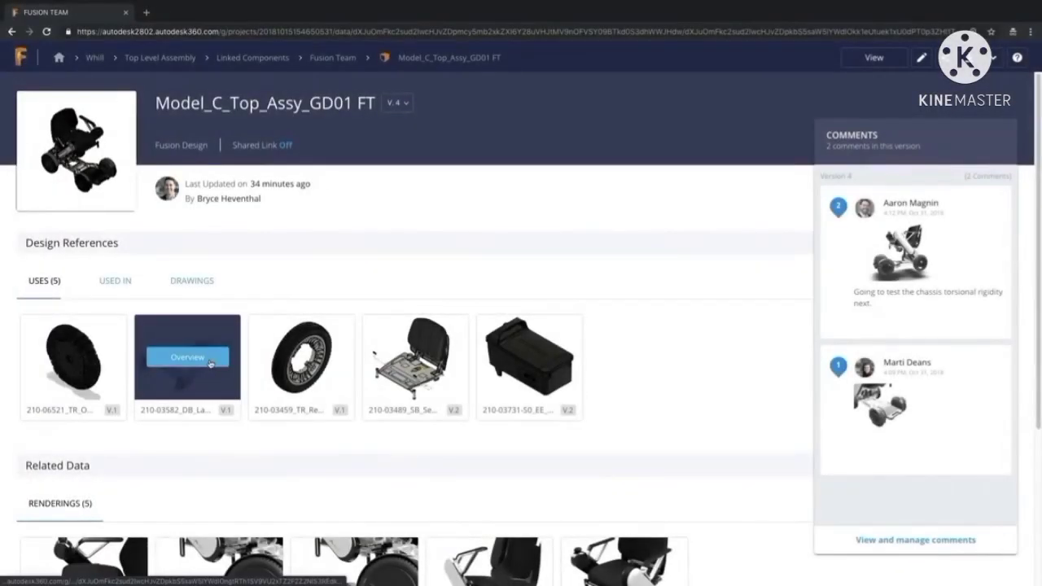
# - Preview the fourth wheelchair rendering full size, then close it
pyautogui.scroll(-3, 207, 360)
pyautogui.click(481, 373)
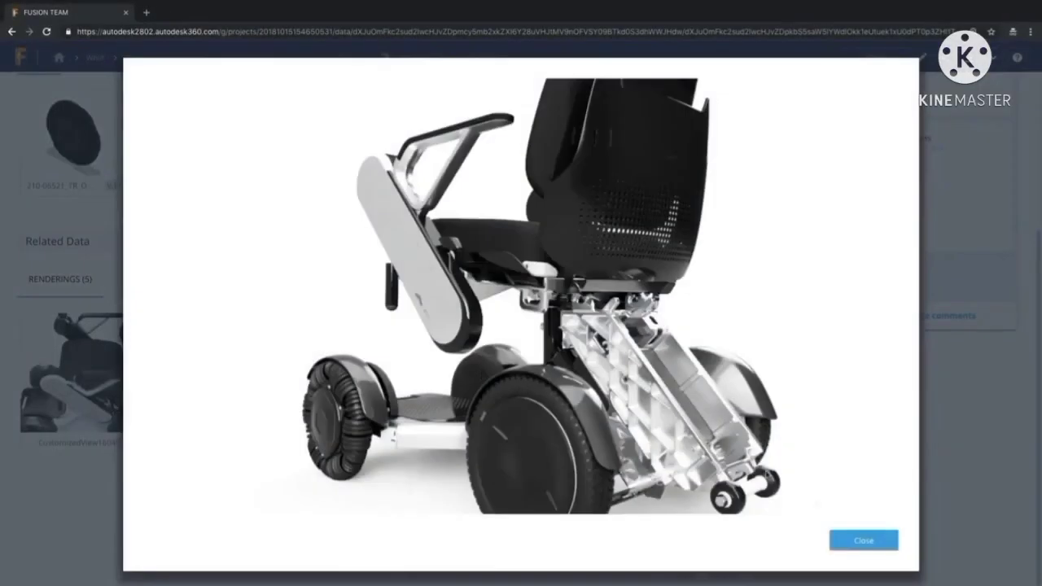
pyautogui.click(860, 540)
# - Measure the wheelchair footrest in the viewer's markup, fixing the 124.5 mm distance
pyautogui.scroll(2, 857, 539)
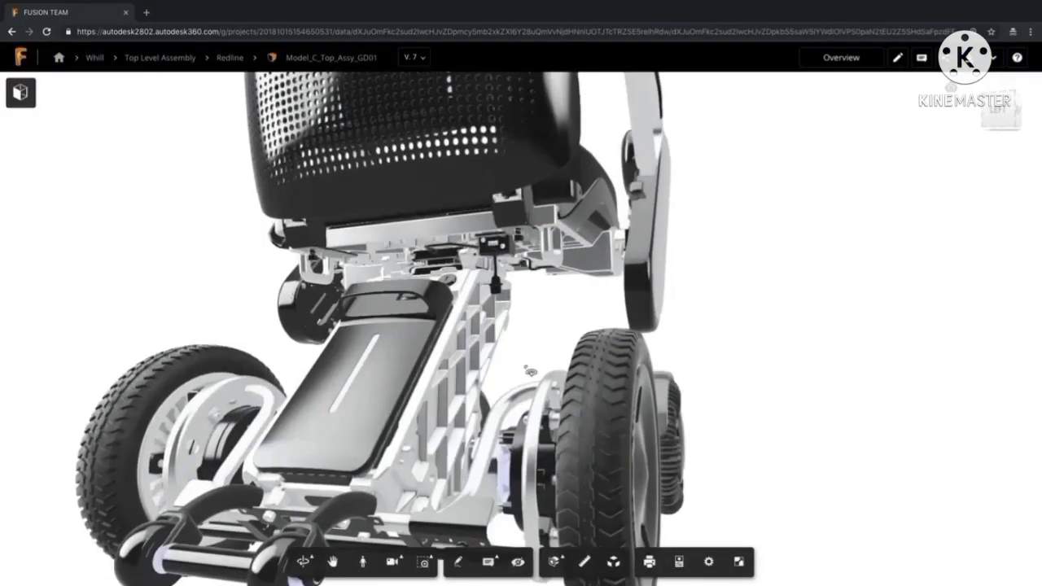
pyautogui.click(457, 562)
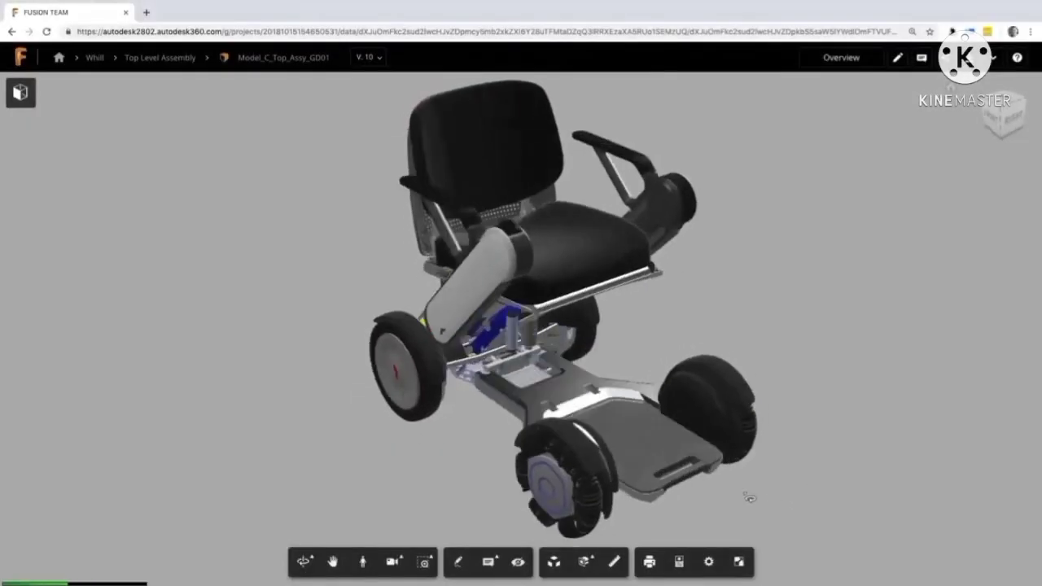
pyautogui.click(606, 488)
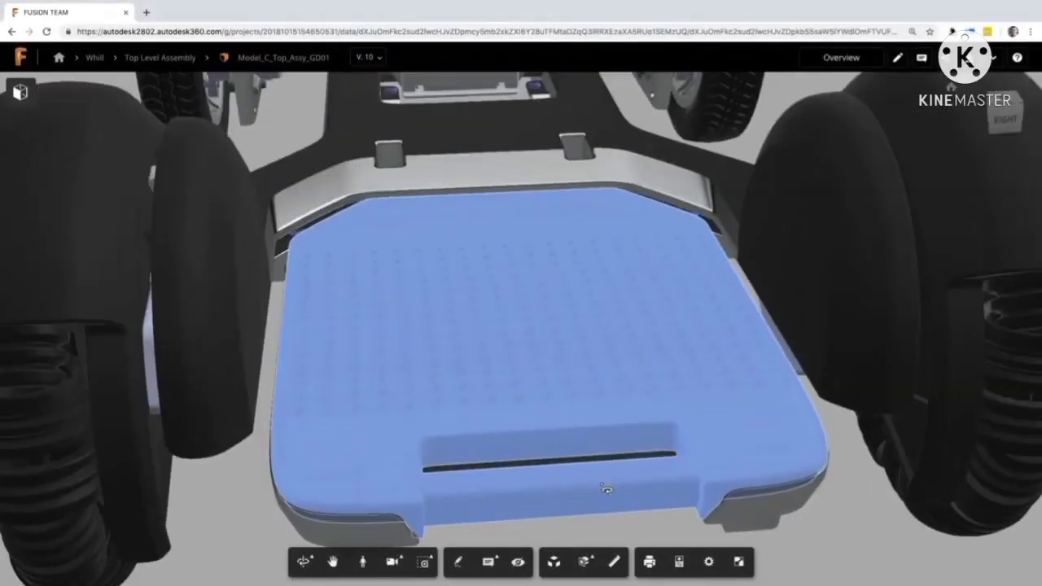
pyautogui.click(620, 528)
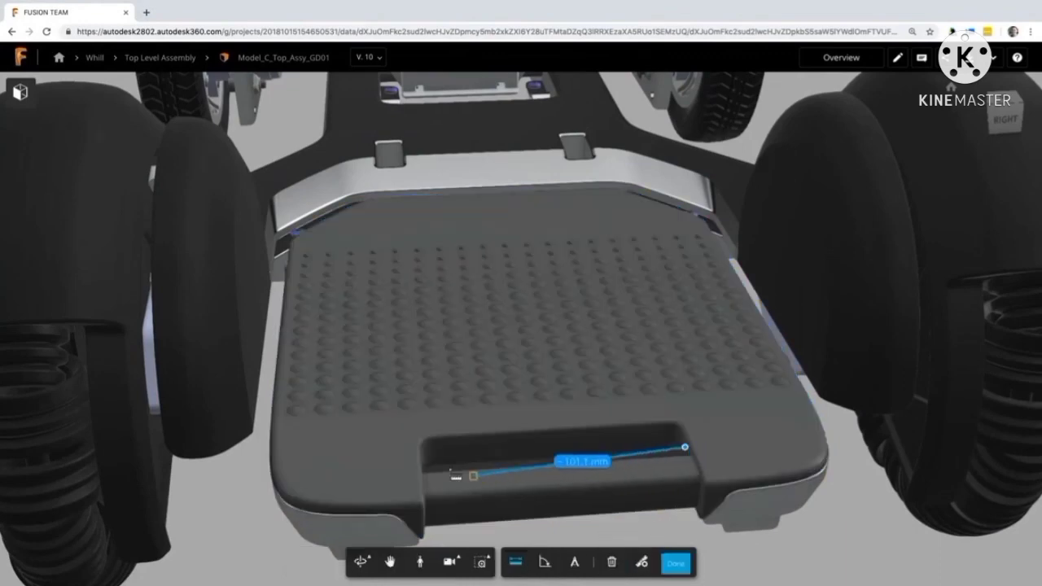
pyautogui.click(417, 467)
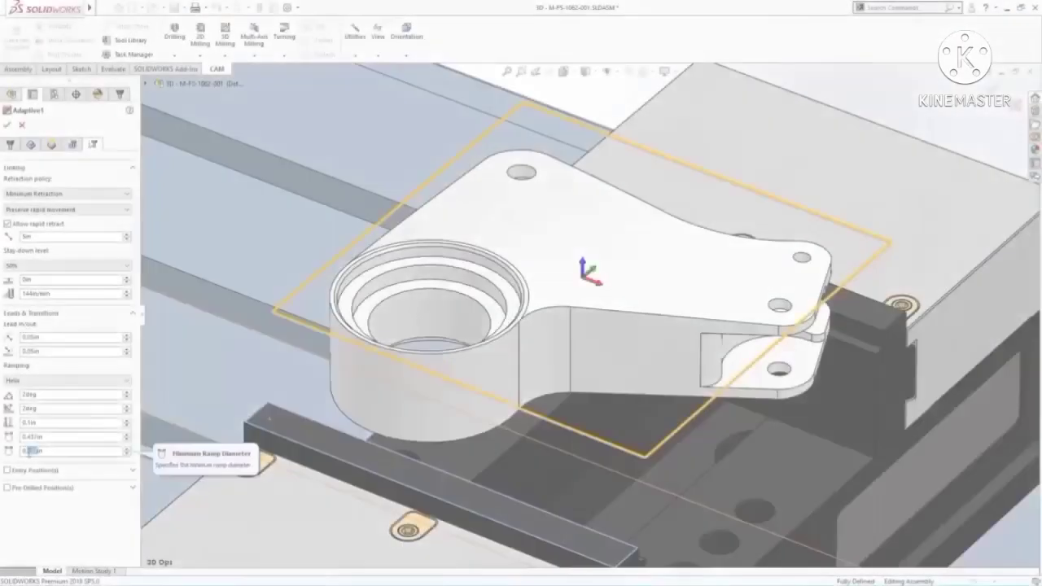